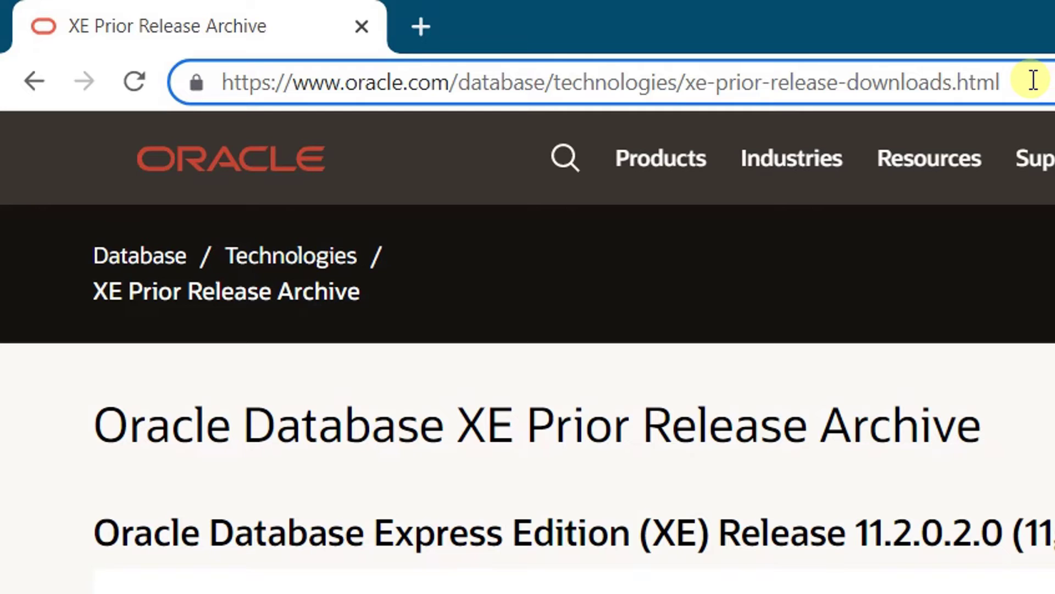
pyautogui.moveTo(1026, 80); pyautogui.dragTo(218, 77)
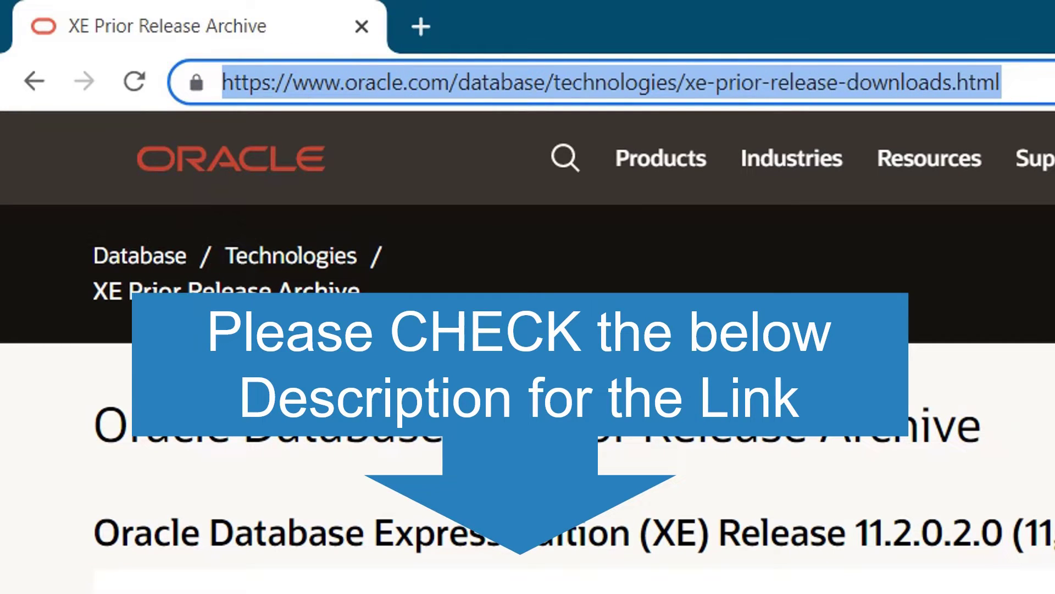
pyautogui.click(1002, 82)
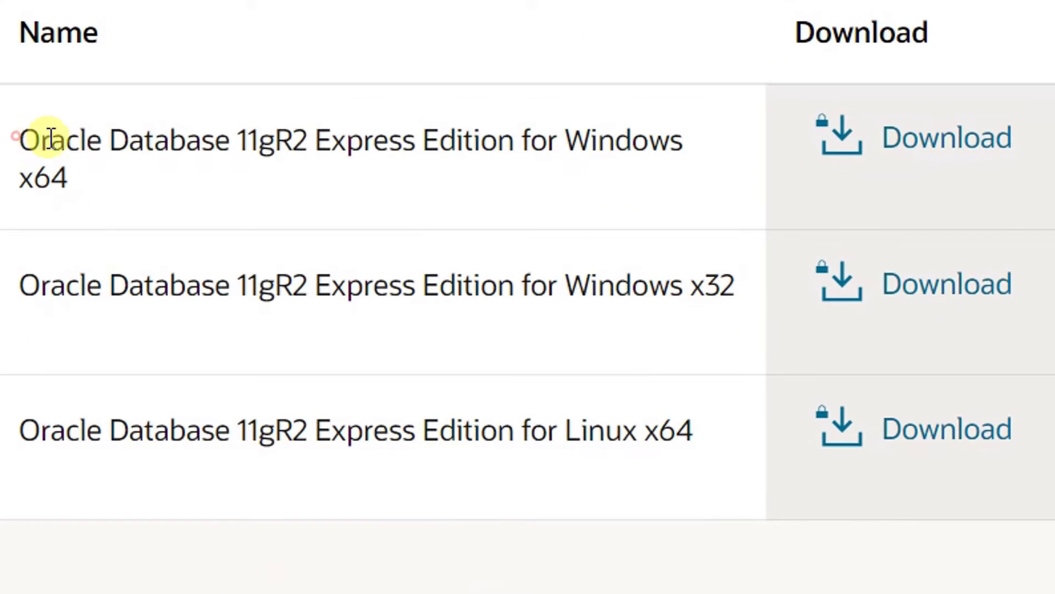
pyautogui.moveTo(53, 315); pyautogui.dragTo(243, 318)
pyautogui.moveTo(480, 142); pyautogui.dragTo(605, 183)
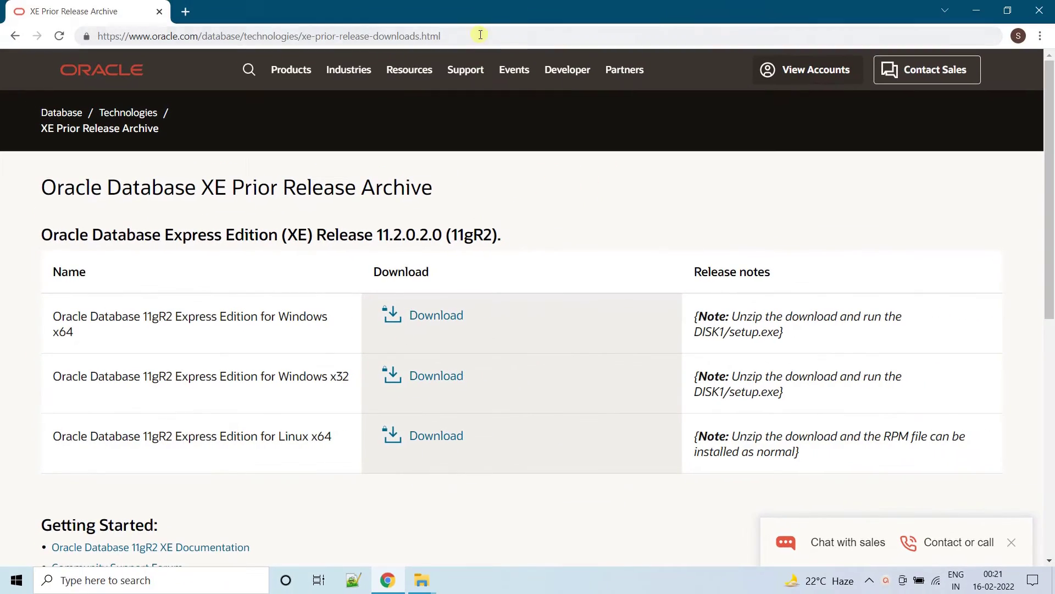
pyautogui.click(248, 75)
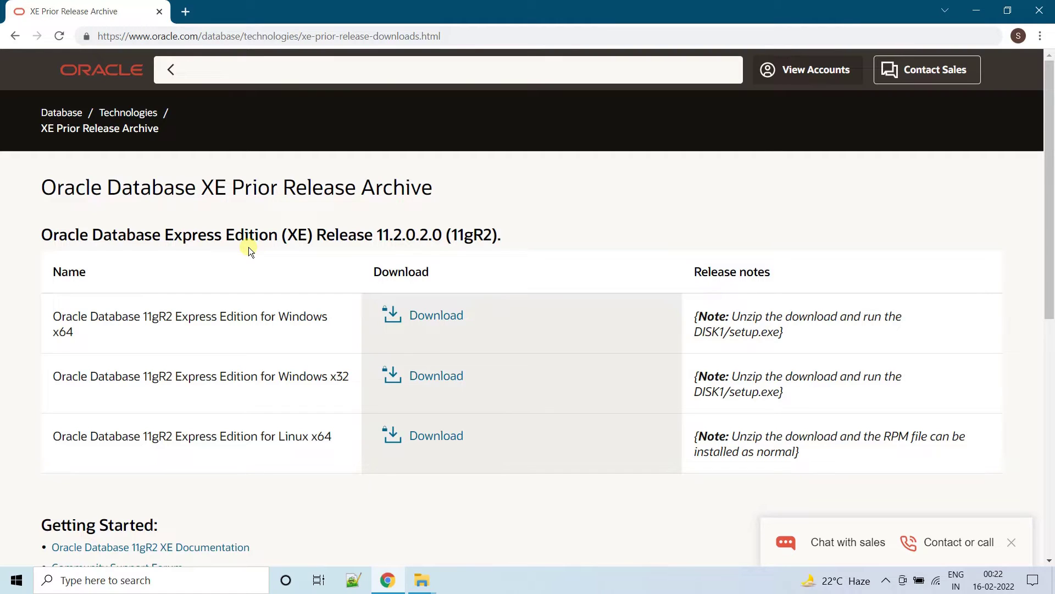
pyautogui.click(44, 186)
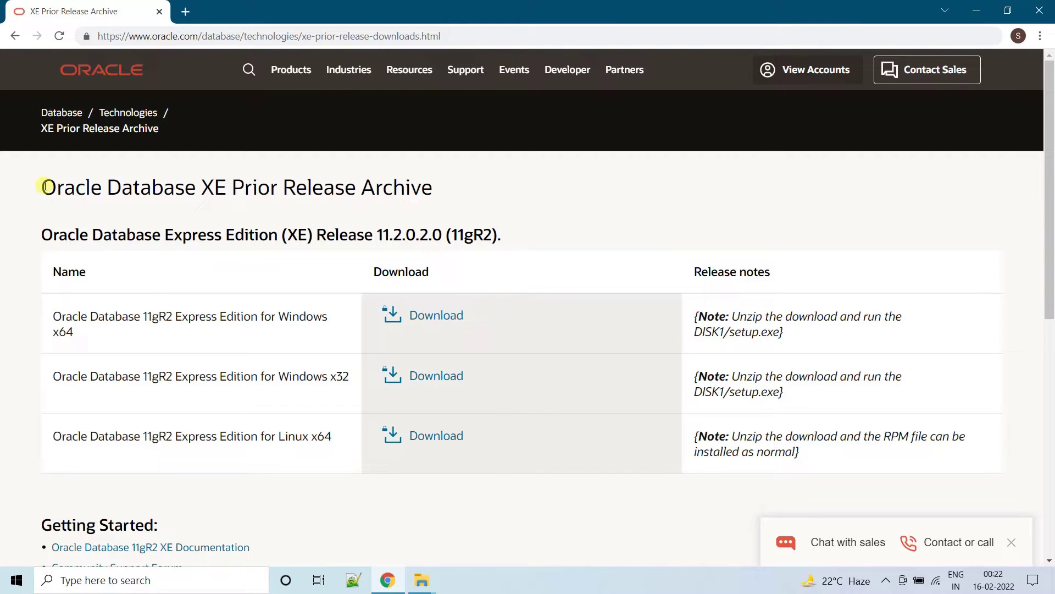
pyautogui.moveTo(44, 186); pyautogui.dragTo(446, 195)
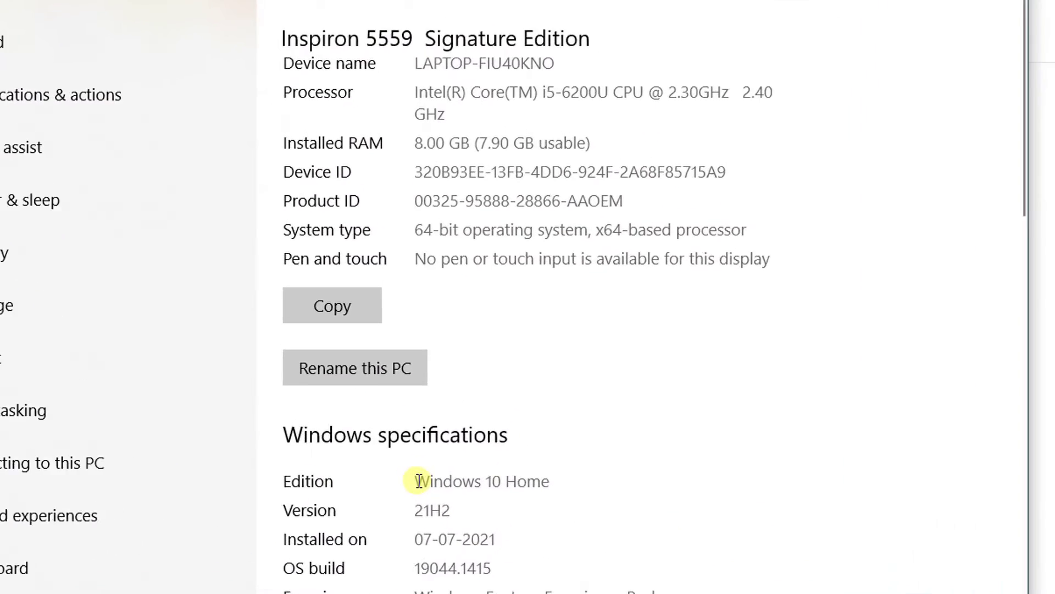
pyautogui.moveTo(470, 473); pyautogui.dragTo(537, 475)
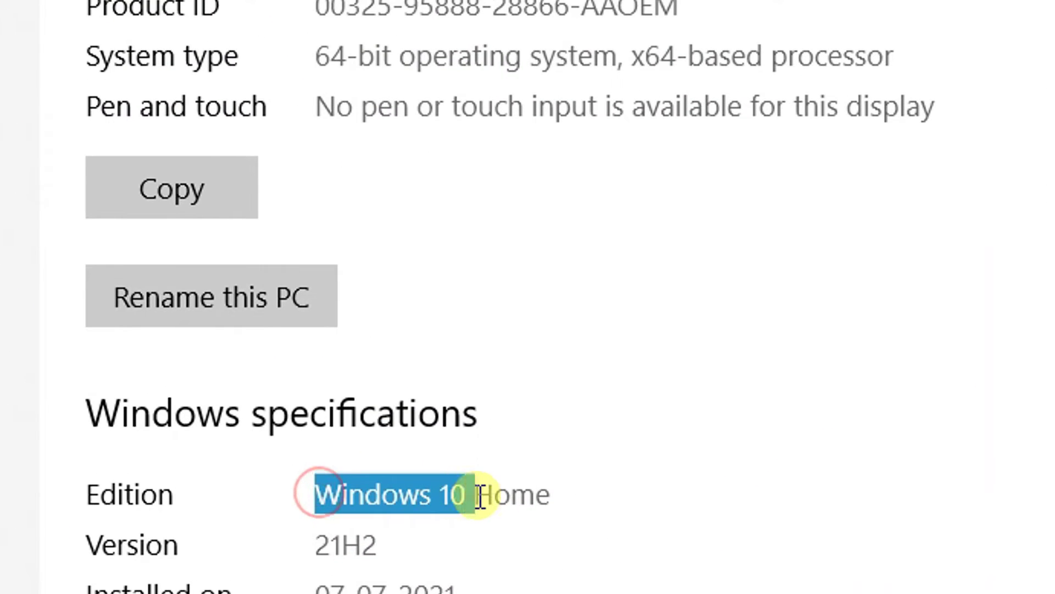
pyautogui.moveTo(314, 49); pyautogui.dragTo(638, 59)
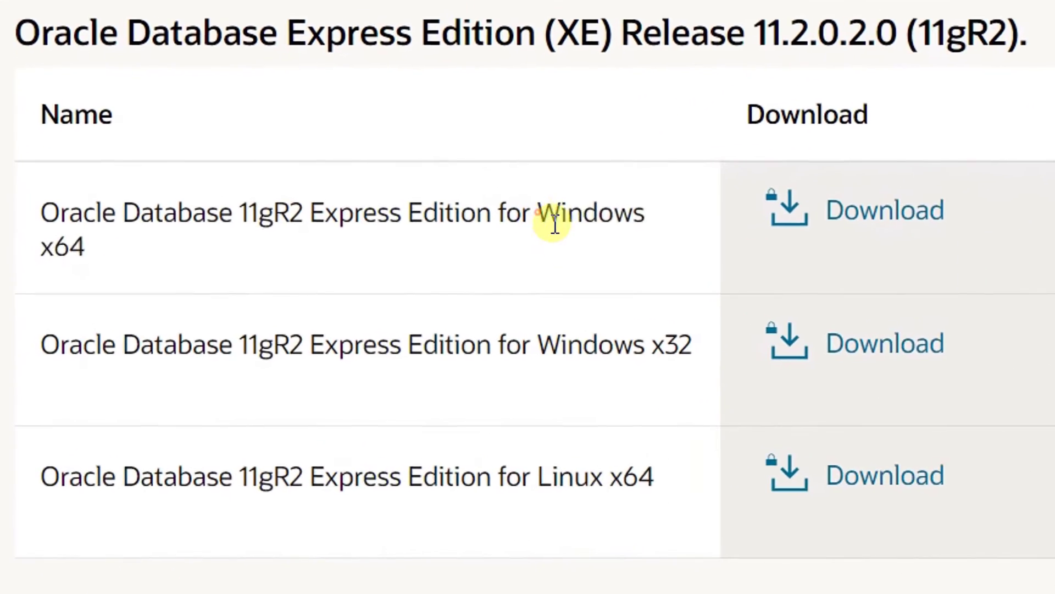
# - Highlight the Windows x64, Windows x32 and Linux x64 edition names in the download table
pyautogui.moveTo(286, 317); pyautogui.dragTo(291, 338)
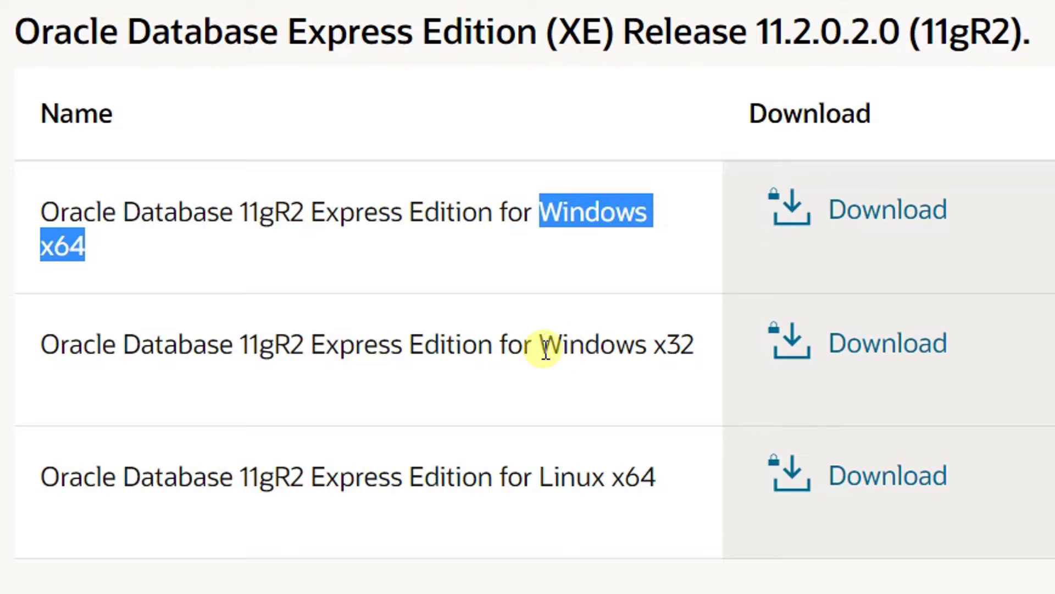
pyautogui.moveTo(543, 348); pyautogui.dragTo(695, 341)
pyautogui.moveTo(539, 483); pyautogui.dragTo(667, 479)
pyautogui.click(563, 279)
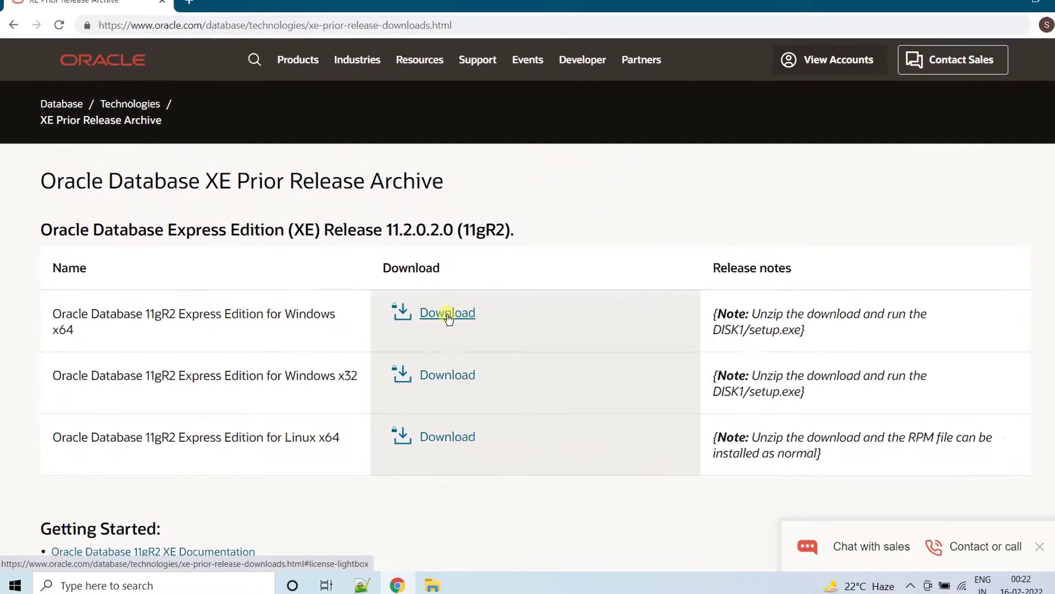
# - Accept the Oracle License Agreement and request the OracleXE112_Win64.zip download for Windows x64
pyautogui.click(889, 217)
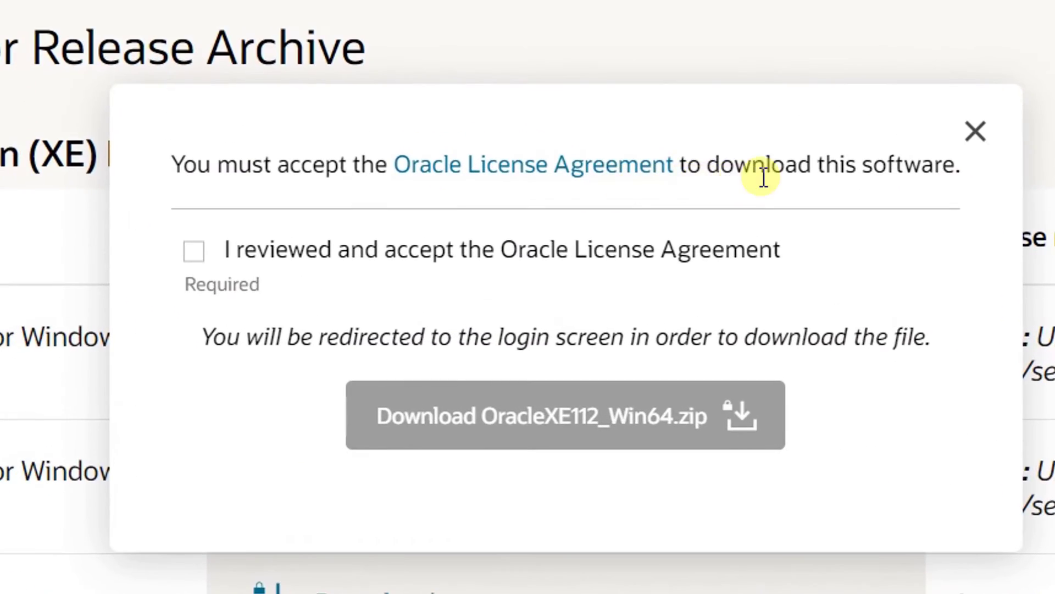
pyautogui.click(192, 256)
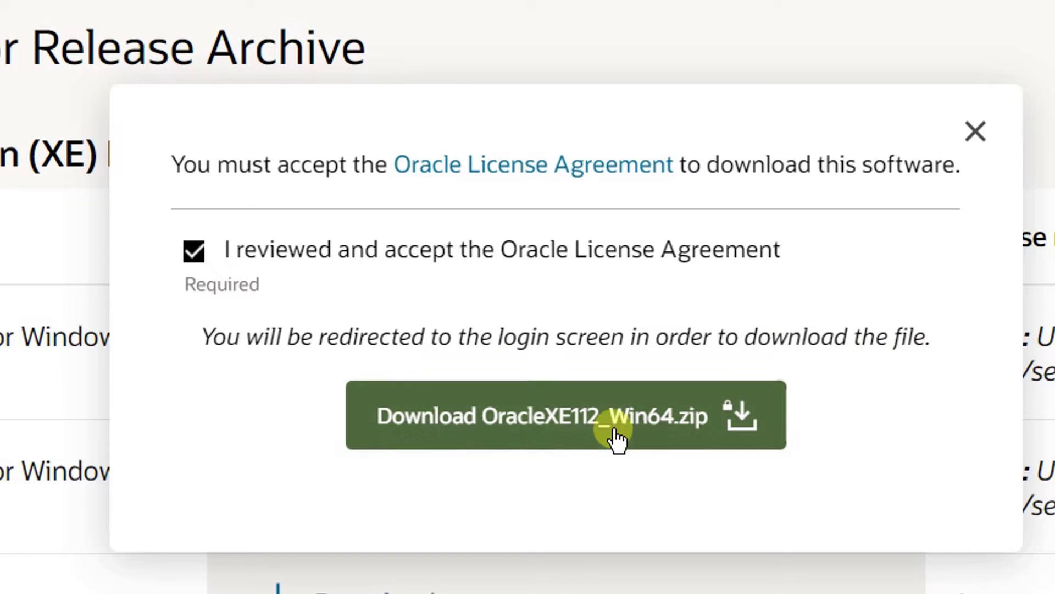
pyautogui.click(510, 423)
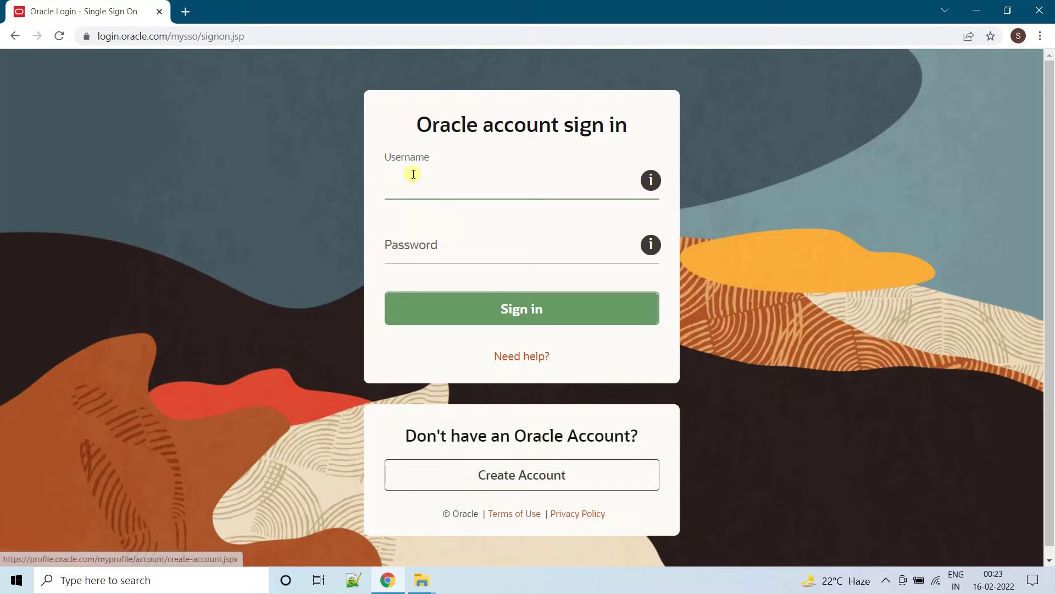
# - Sign in to the Oracle account with the browser's saved username and password
pyautogui.moveTo(414, 125); pyautogui.dragTo(559, 119)
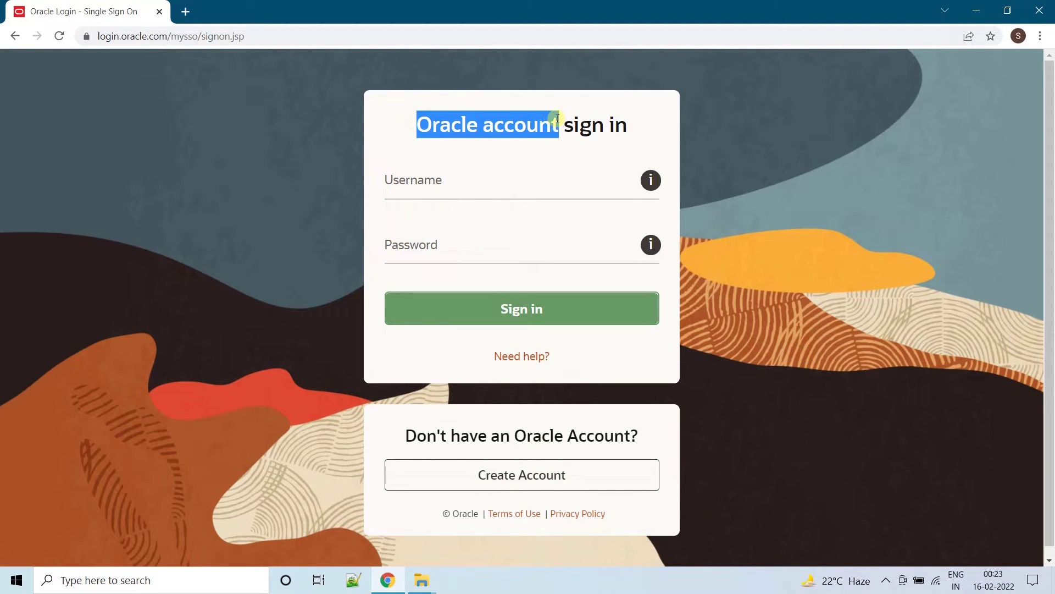
pyautogui.click(514, 477)
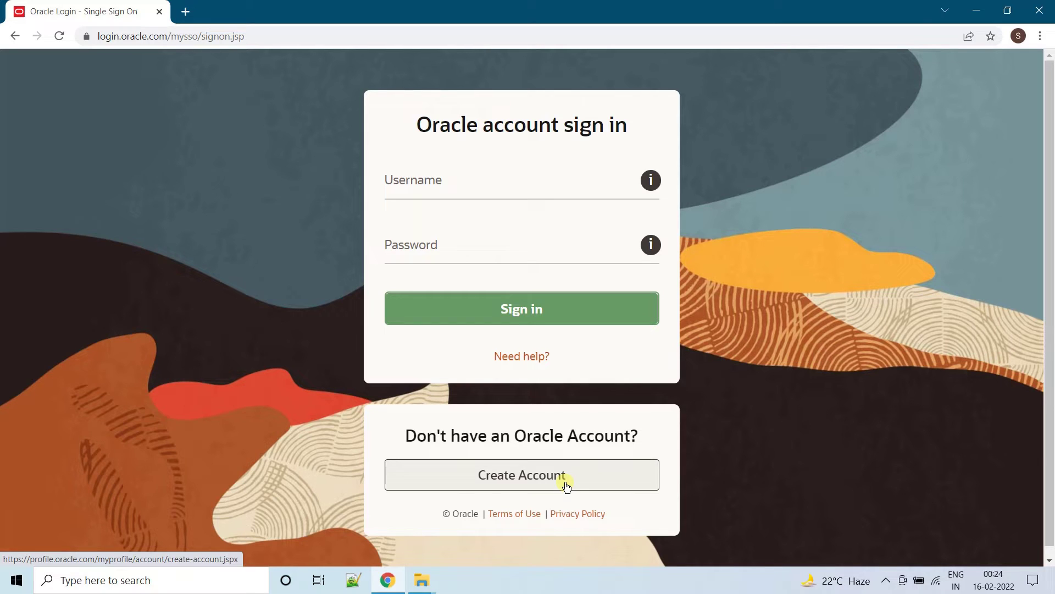
pyautogui.click(427, 180)
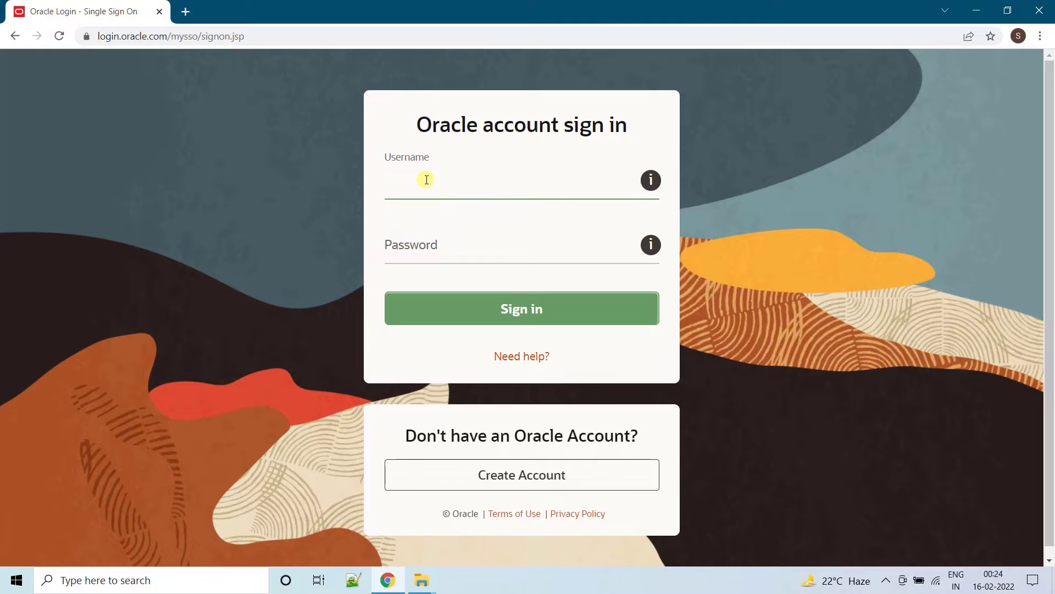
pyautogui.click(411, 225)
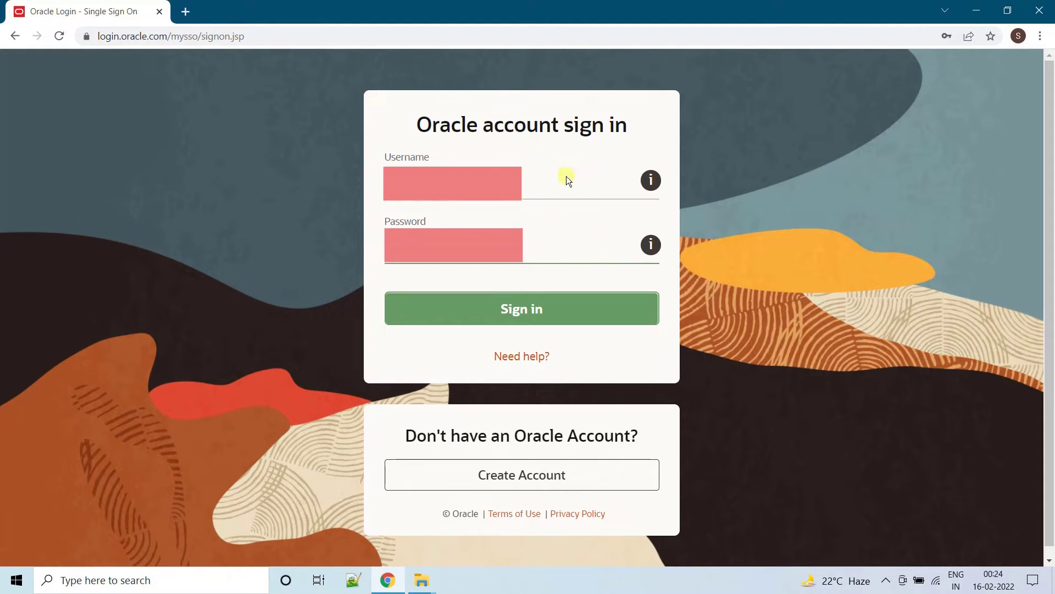
pyautogui.click(518, 312)
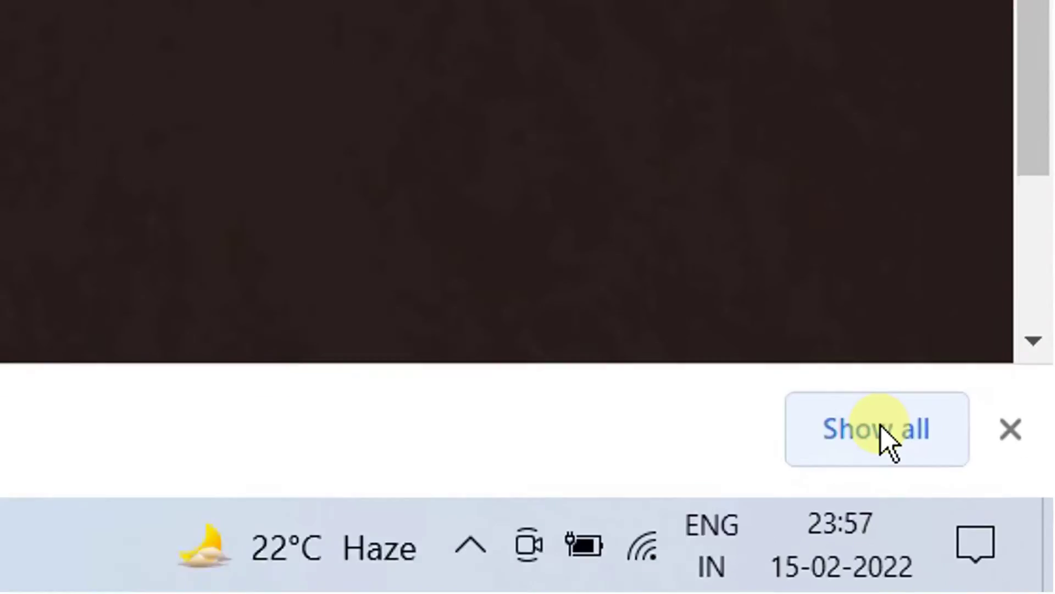
# - Reveal the downloaded OracleXE112_Win64.zip in the Downloads folder from Chrome's downloads list
pyautogui.click(886, 435)
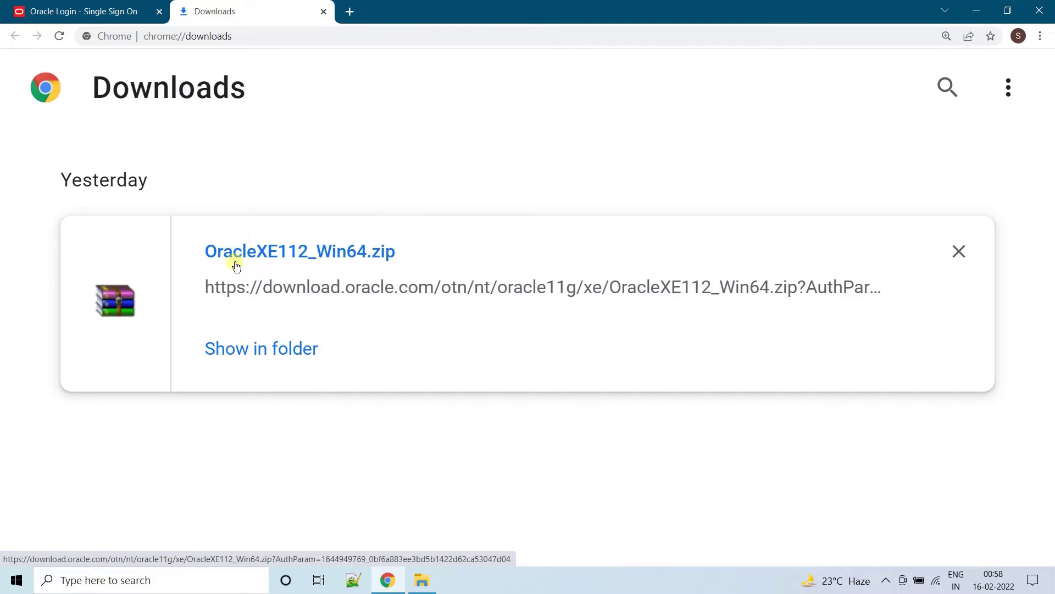
pyautogui.click(259, 347)
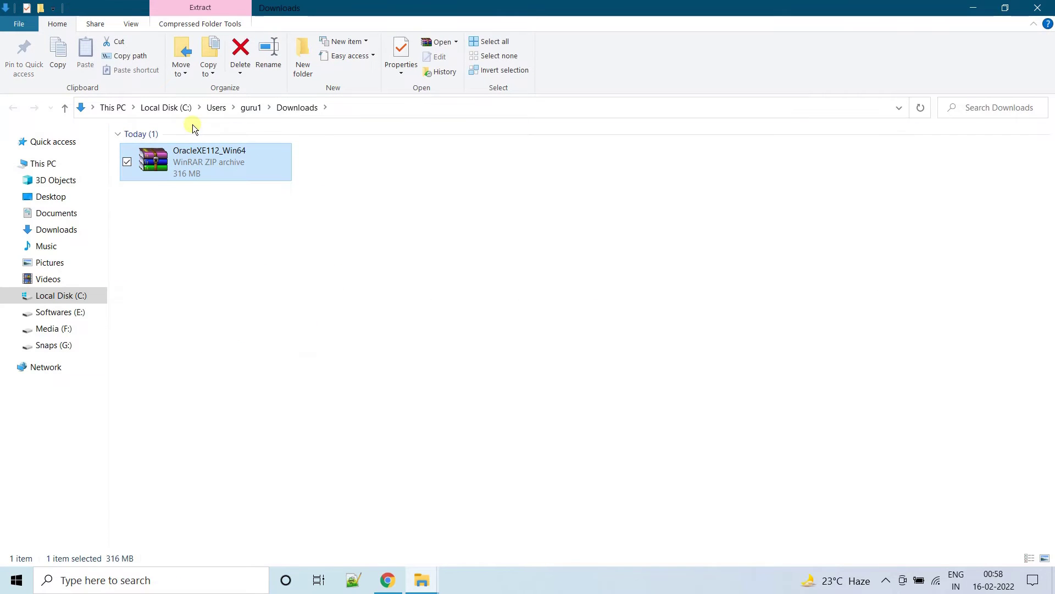
# - Extract OracleXE112_Win64.zip into Downloads and open the resulting DISK1 folder
pyautogui.click(332, 105)
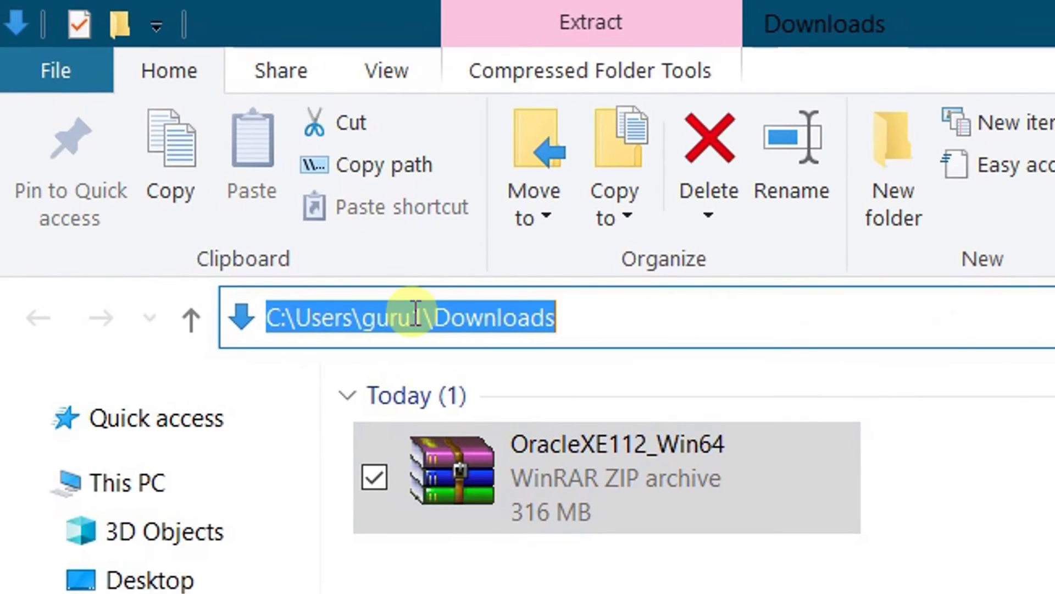
pyautogui.click(593, 486)
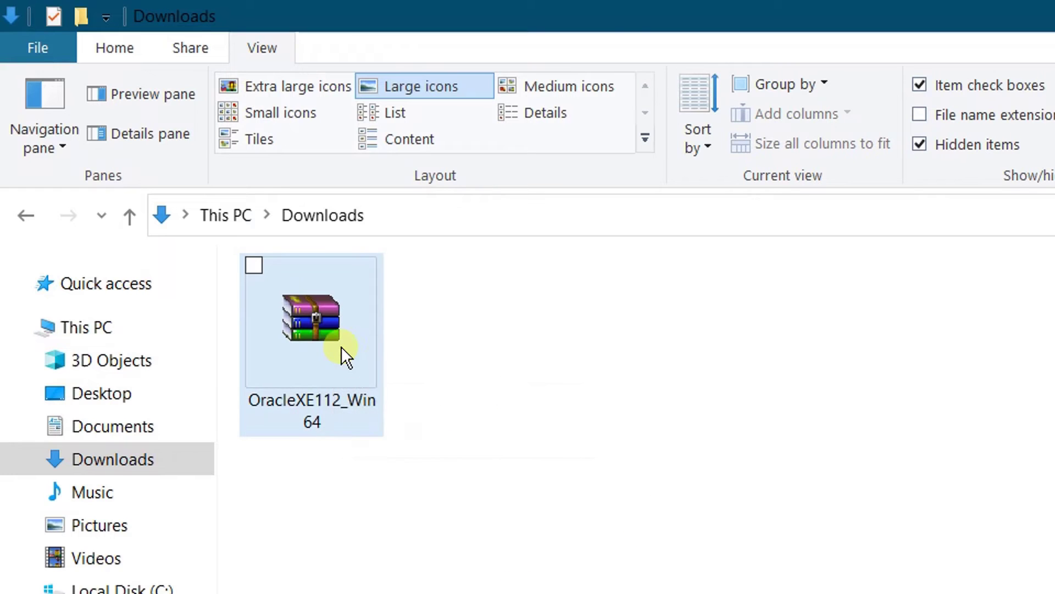
pyautogui.rightClick(340, 339)
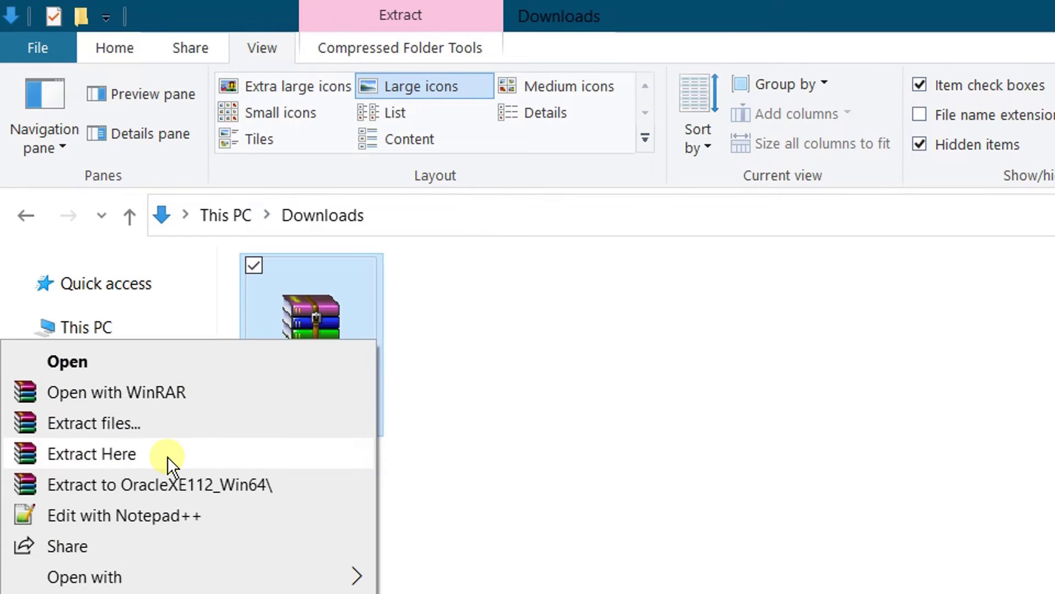
pyautogui.click(167, 457)
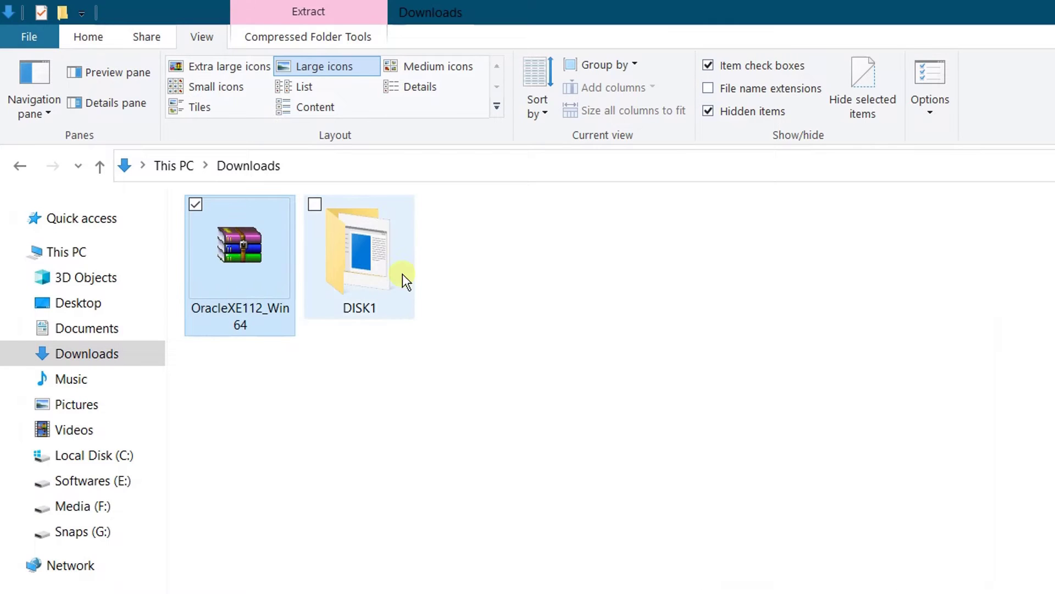
pyautogui.doubleClick(352, 256)
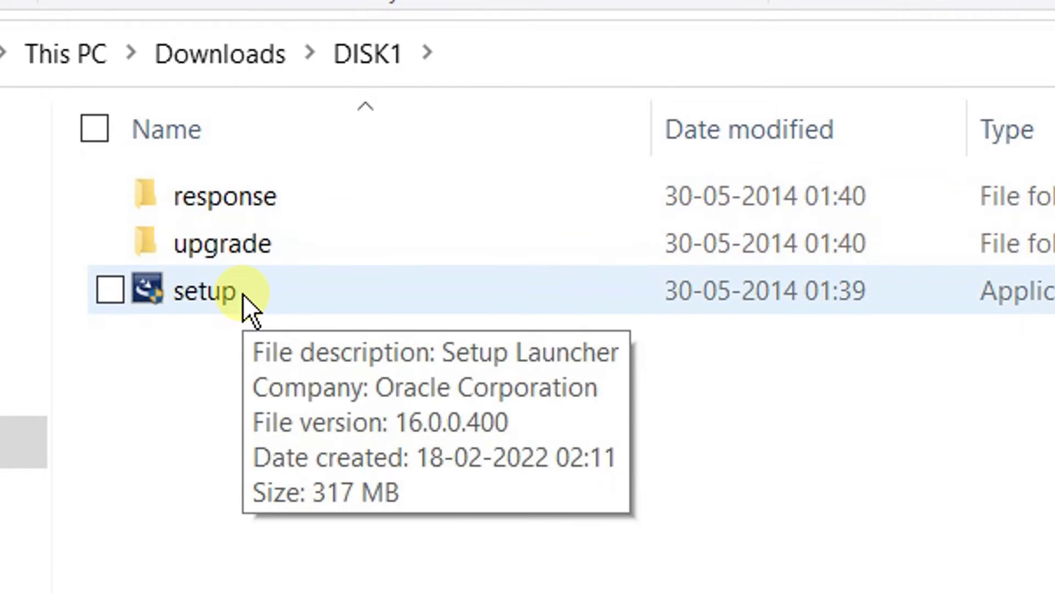
# - Run the DISK1 setup program as administrator to start the Oracle XE install wizard
pyautogui.rightClick(243, 295)
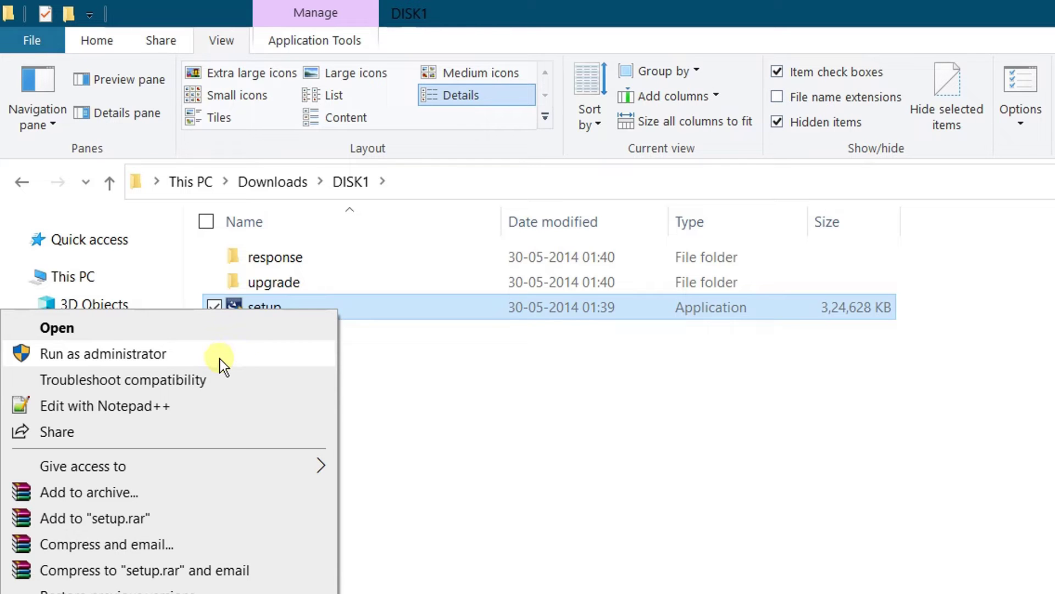
pyautogui.click(220, 358)
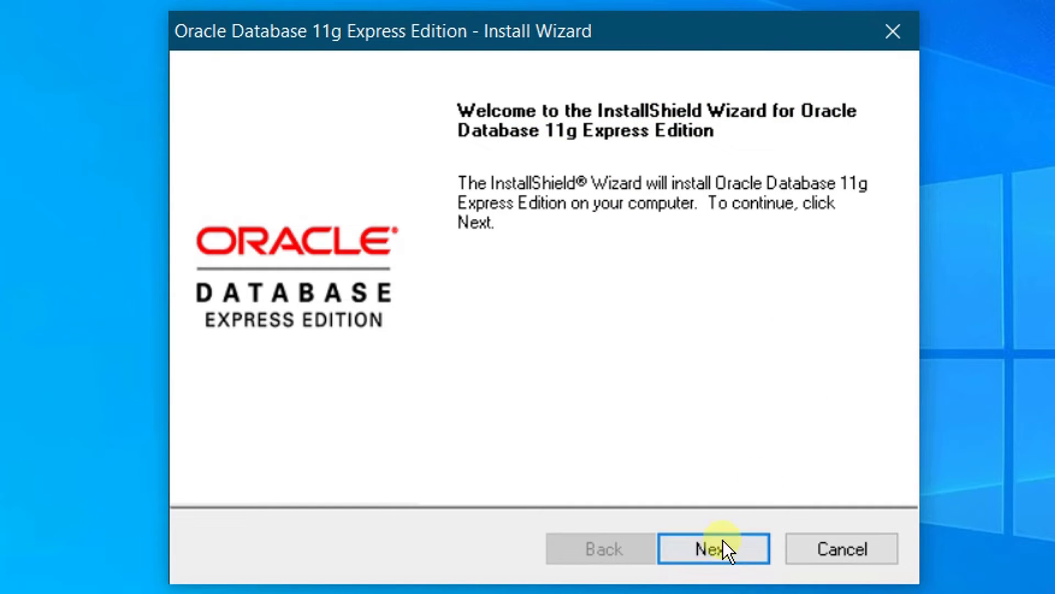
# - Accept the license terms and keep C:\oraclexe\ as the install destination folder
pyautogui.click(711, 550)
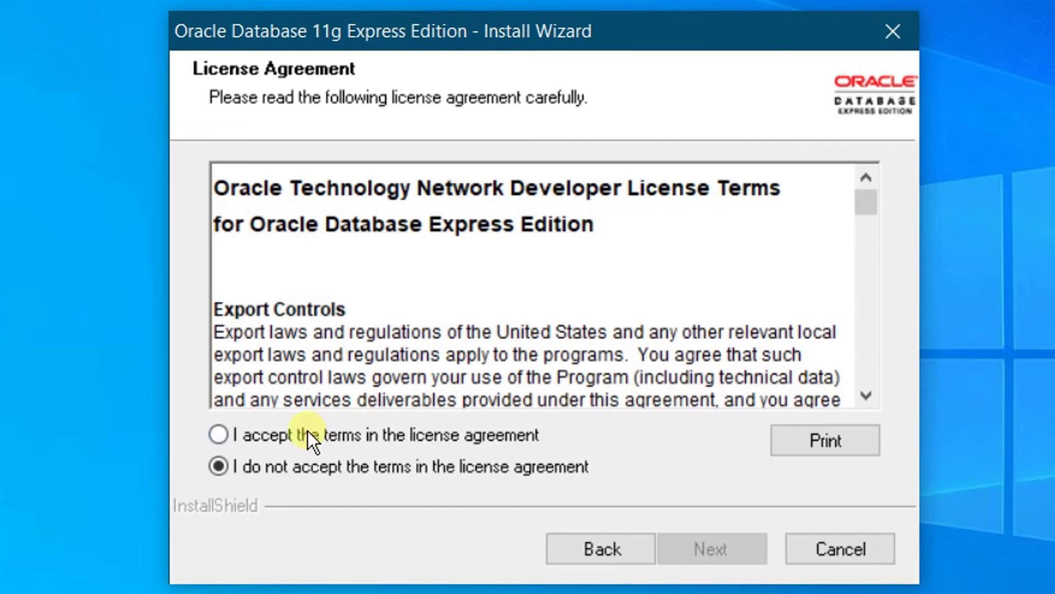
pyautogui.click(218, 435)
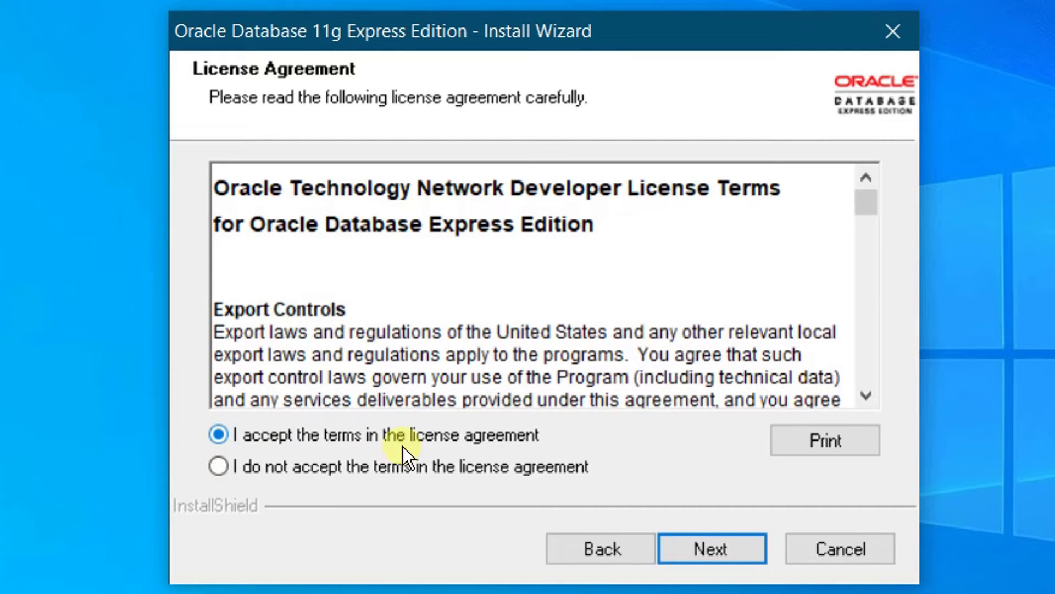
pyautogui.click(711, 549)
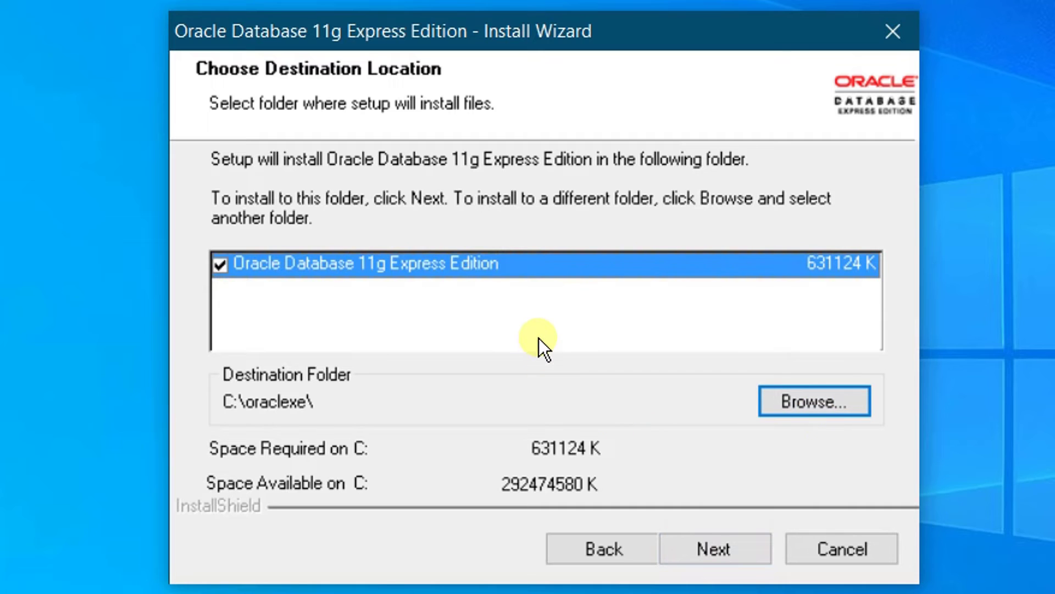
pyautogui.click(803, 401)
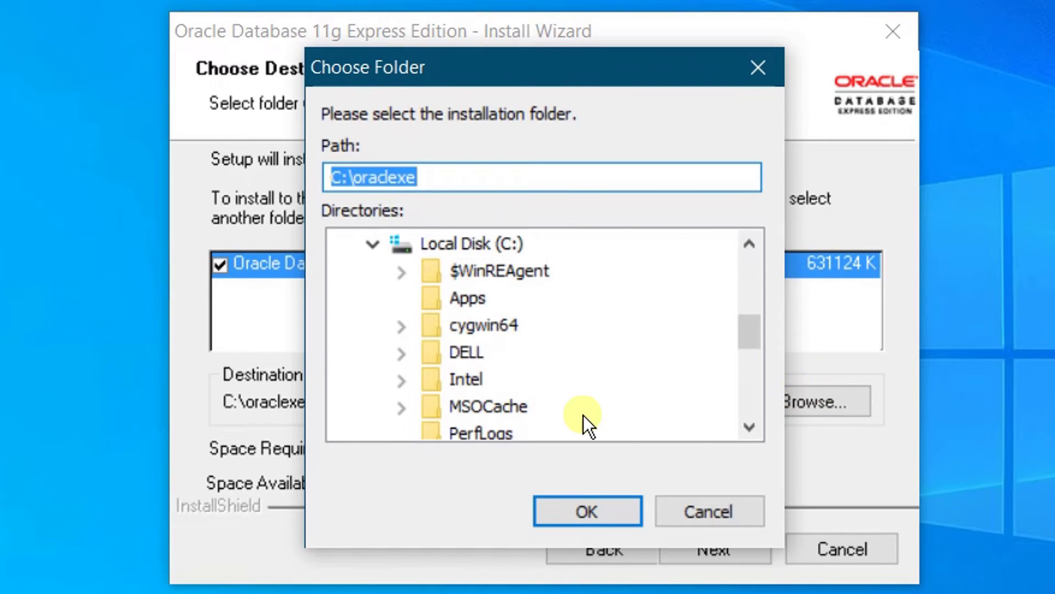
pyautogui.click(703, 513)
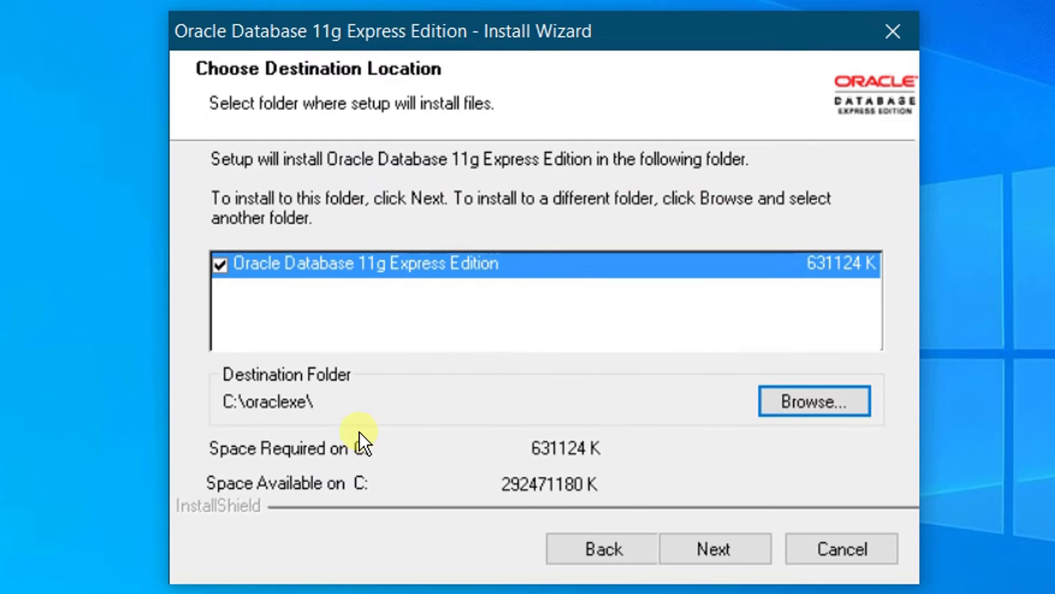
pyautogui.click(713, 550)
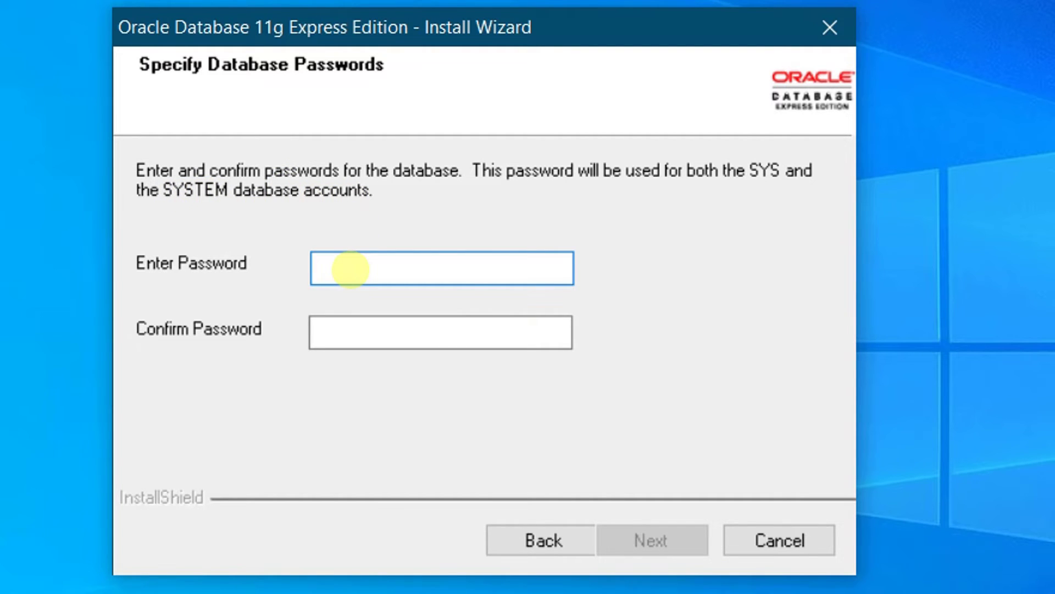
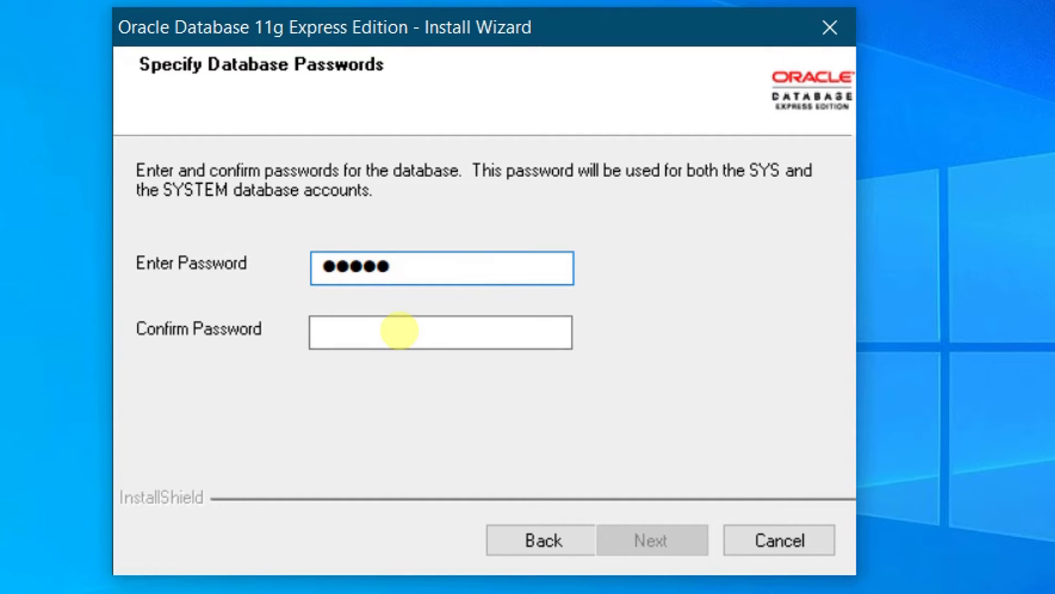
# - Enter and confirm the SYS/SYSTEM database password, then continue to the summary
pyautogui.click(399, 330)
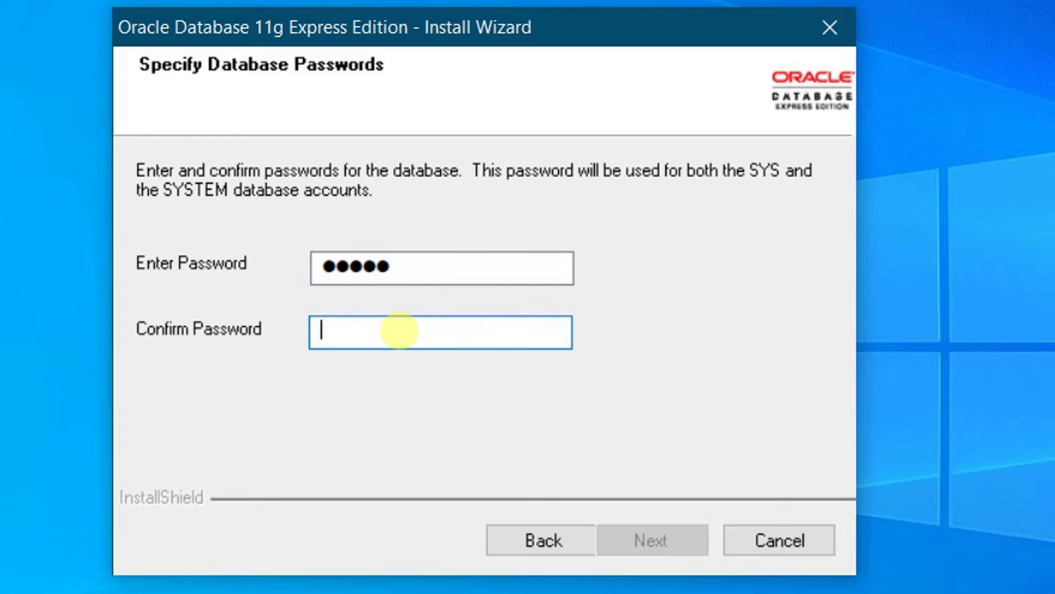
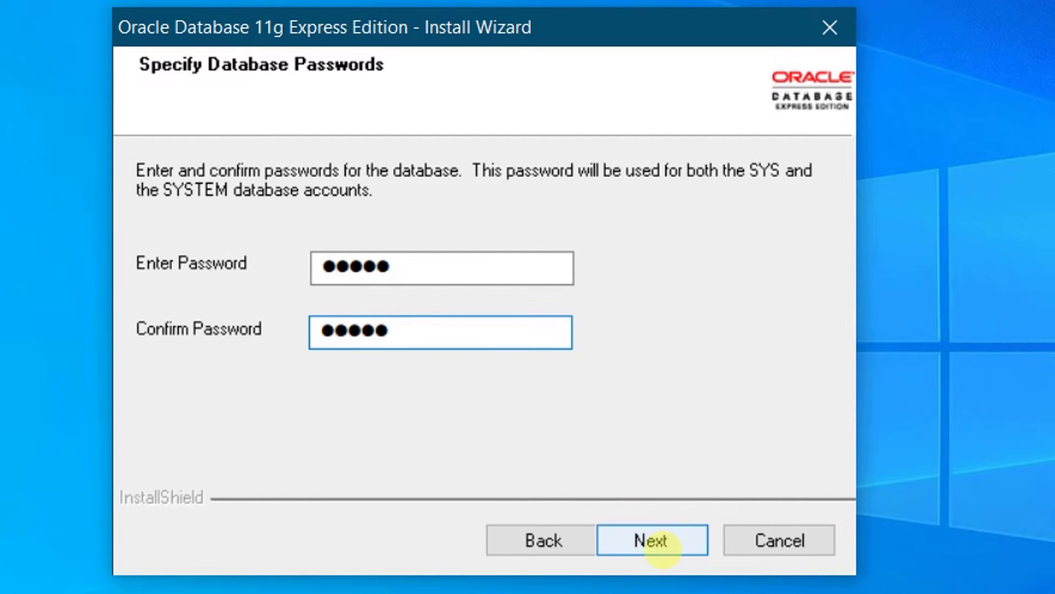
pyautogui.click(653, 539)
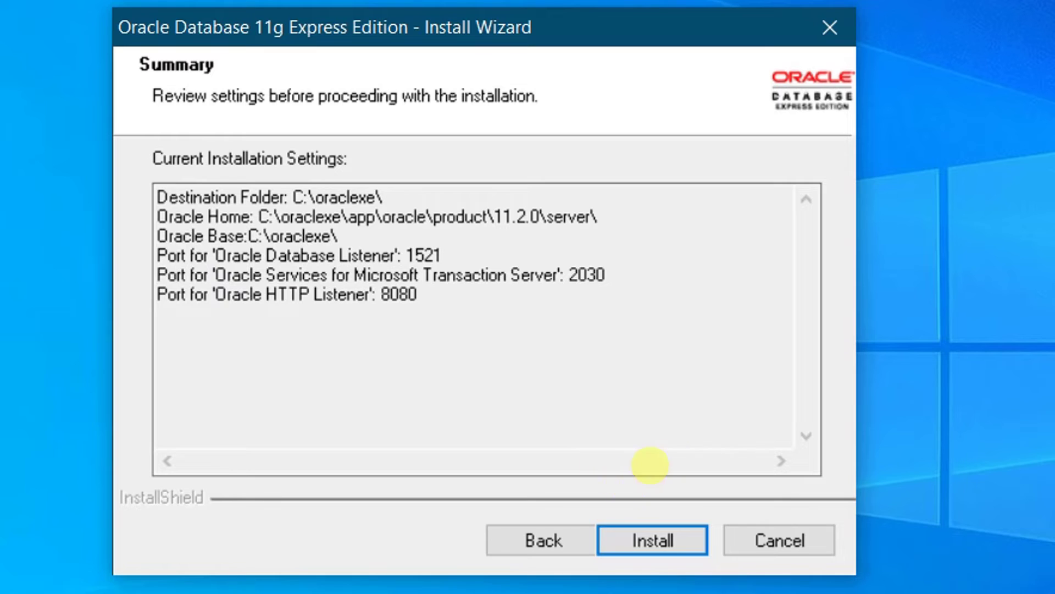
# - Install Oracle Database 11g Express Edition from the Summary page and wait for completion
pyautogui.click(653, 540)
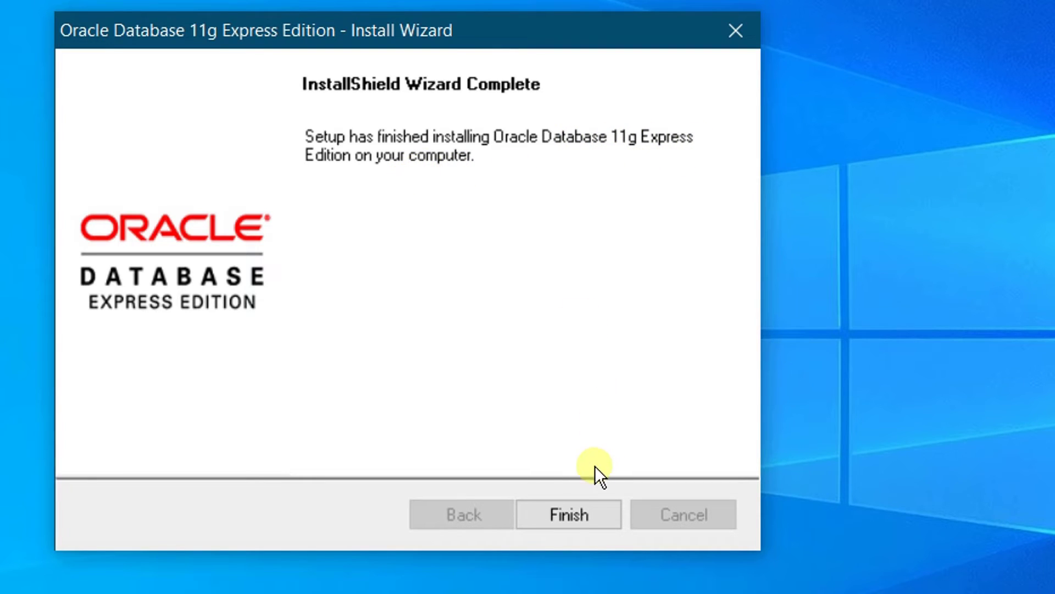
# - Finish the installer and launch Run SQL Command Line from the Oracle Database 11g Start menu folder
pyautogui.click(568, 512)
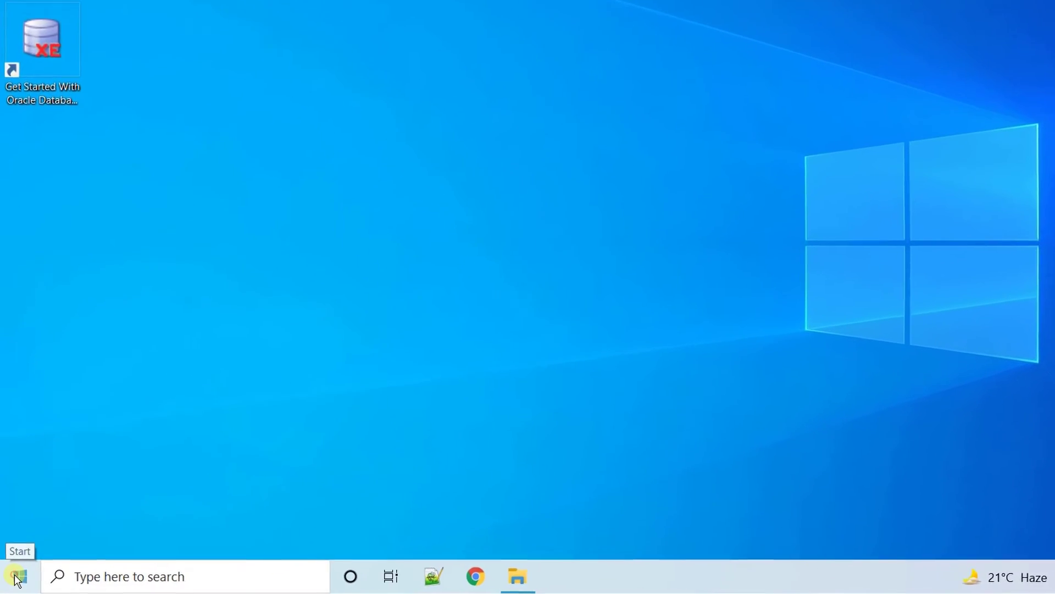
pyautogui.click(16, 577)
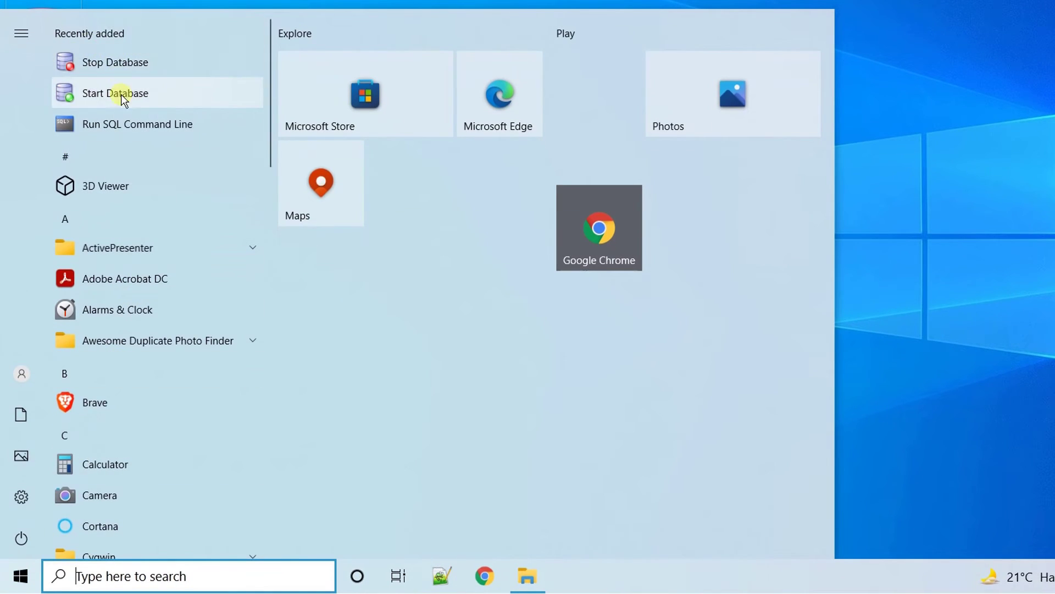
pyautogui.moveTo(273, 119); pyautogui.dragTo(95, 347)
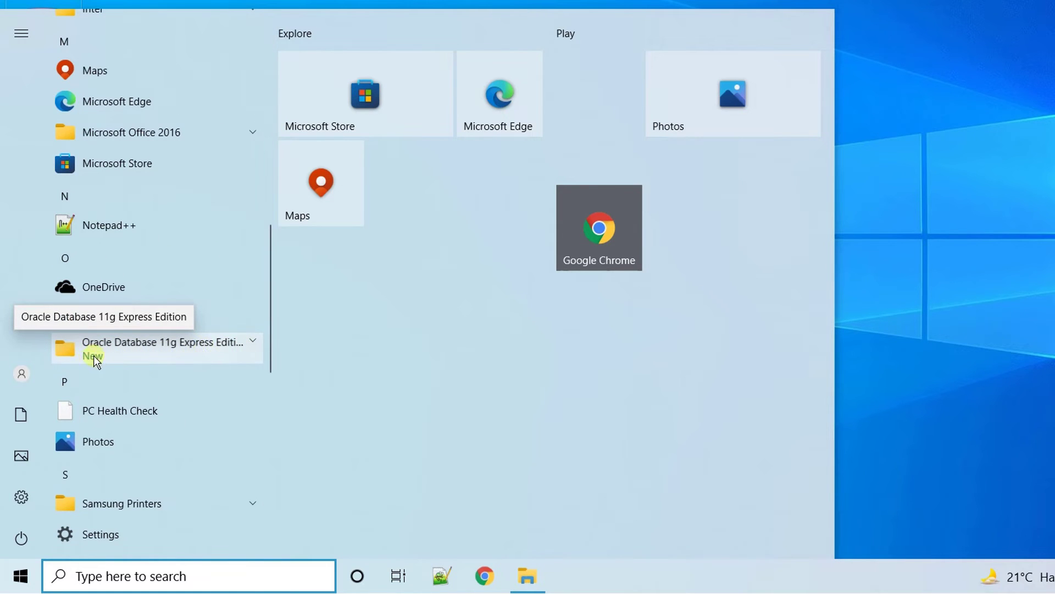
pyautogui.click(196, 350)
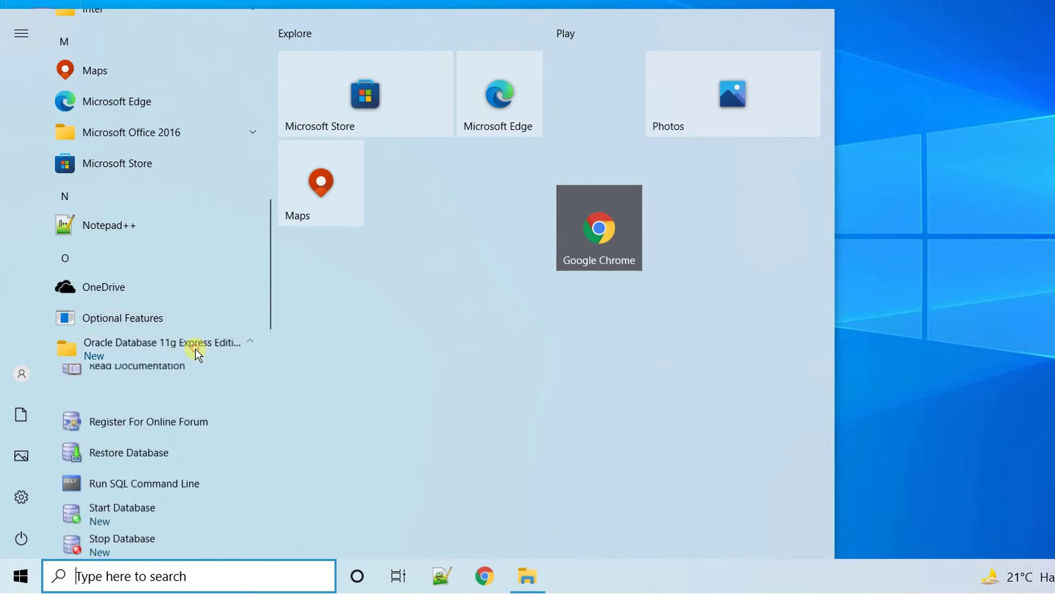
pyautogui.scroll(-4, 180, 384)
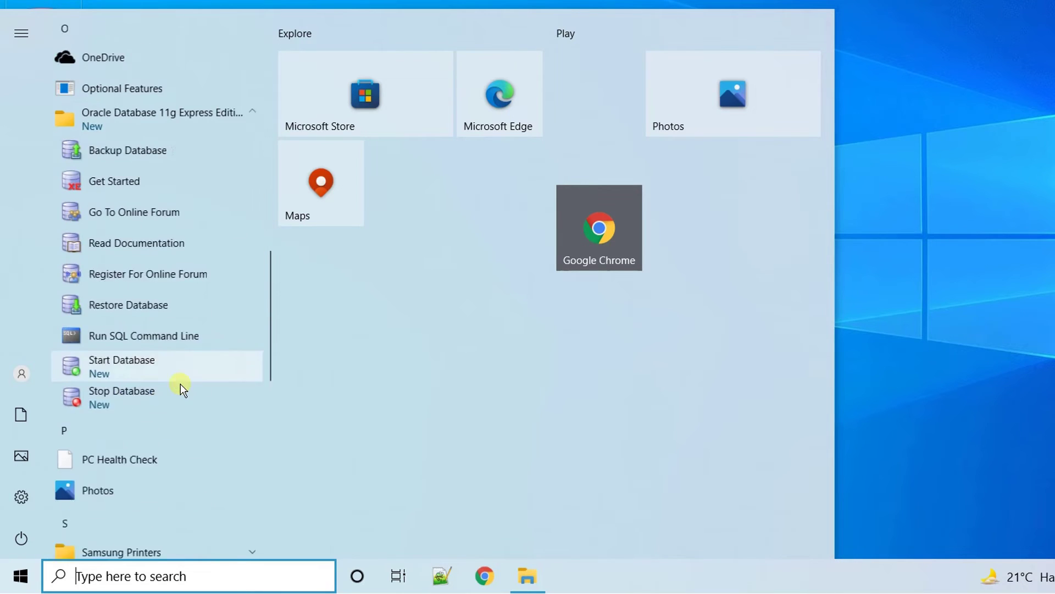
pyautogui.click(121, 325)
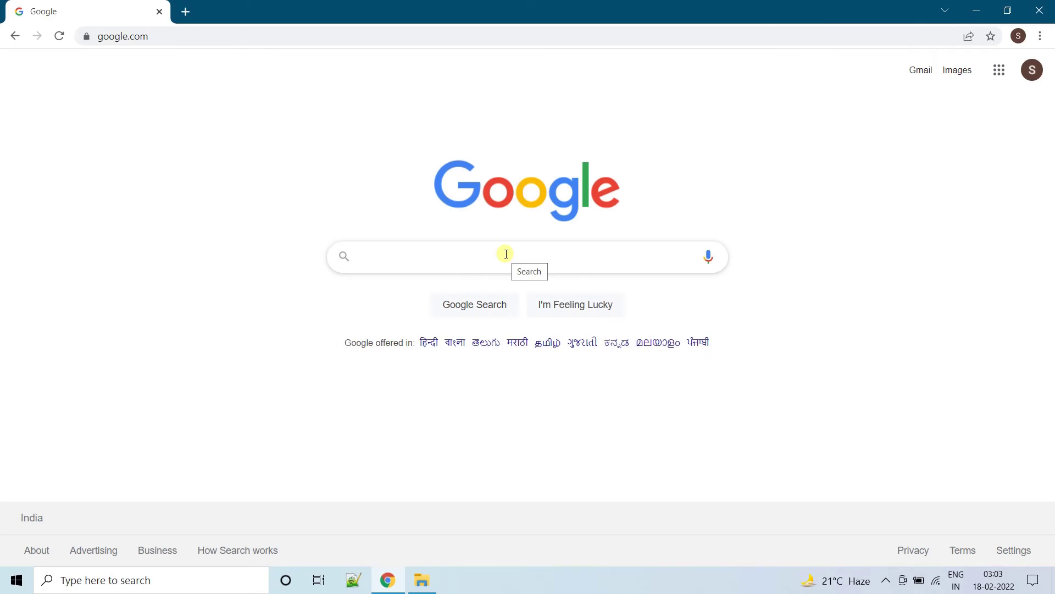
# - Search Google for 'sql developer download' and open Oracle's SQL Developer 21.4.2 Downloads page
pyautogui.write('sql de')
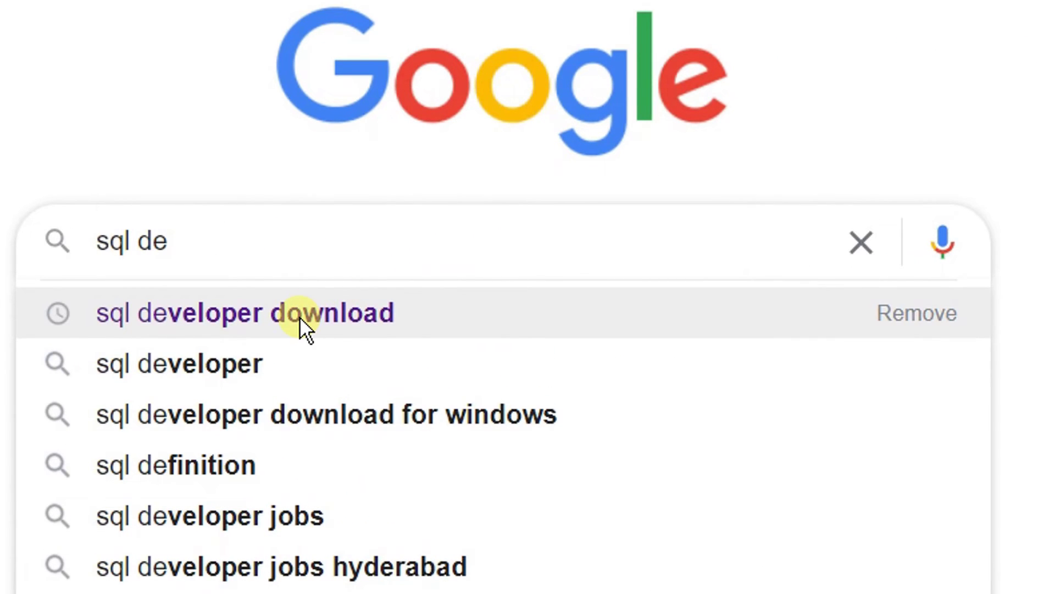
pyautogui.click(299, 316)
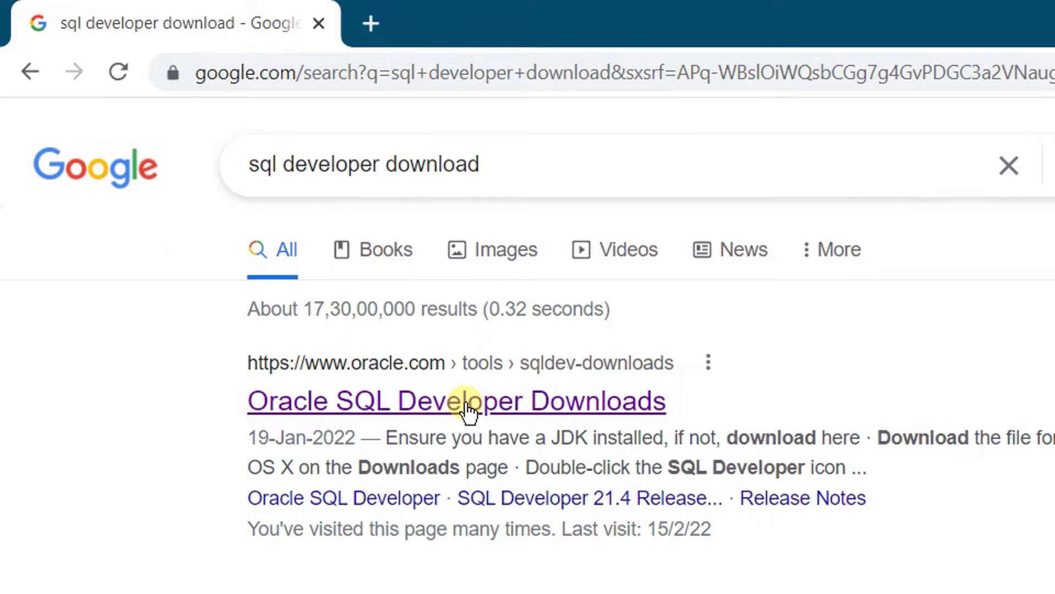
pyautogui.click(466, 410)
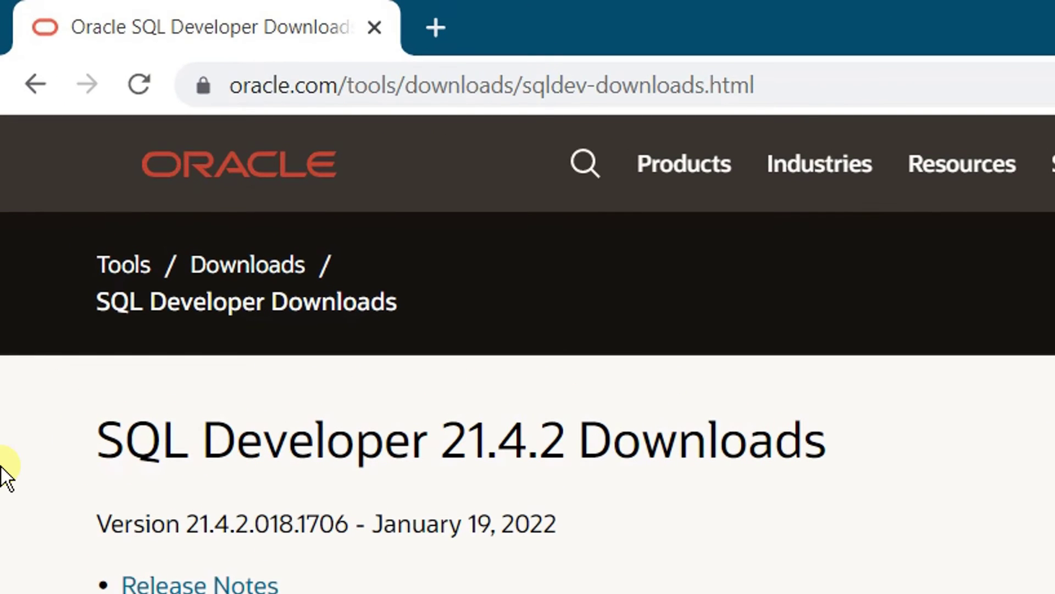
pyautogui.moveTo(100, 438); pyautogui.dragTo(566, 460)
pyautogui.click(566, 459)
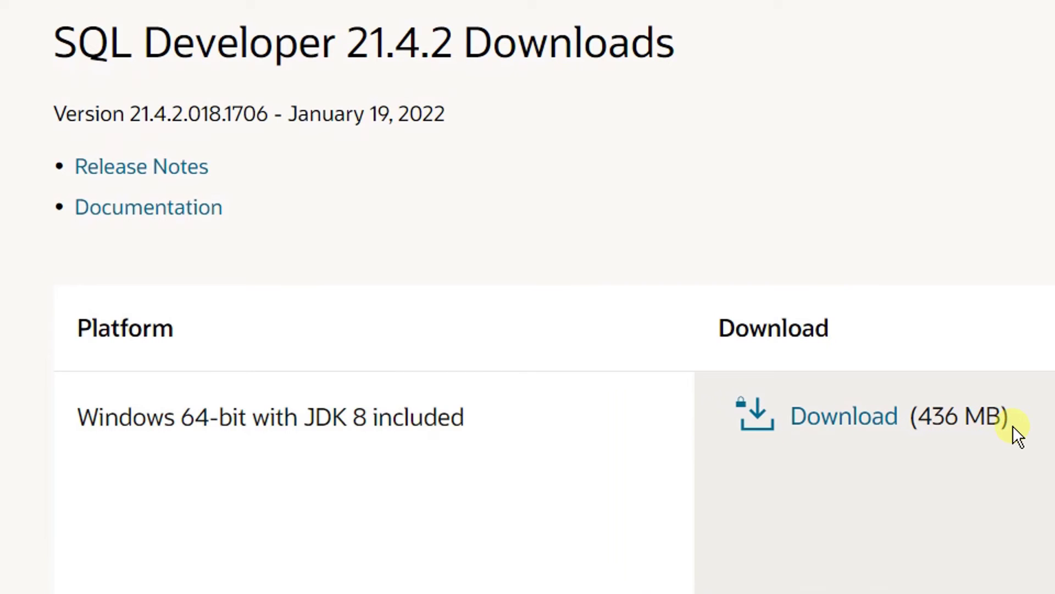
# - Accept the license for the Windows 64-bit with JDK 8 package and sign in to download the zip
pyautogui.click(838, 428)
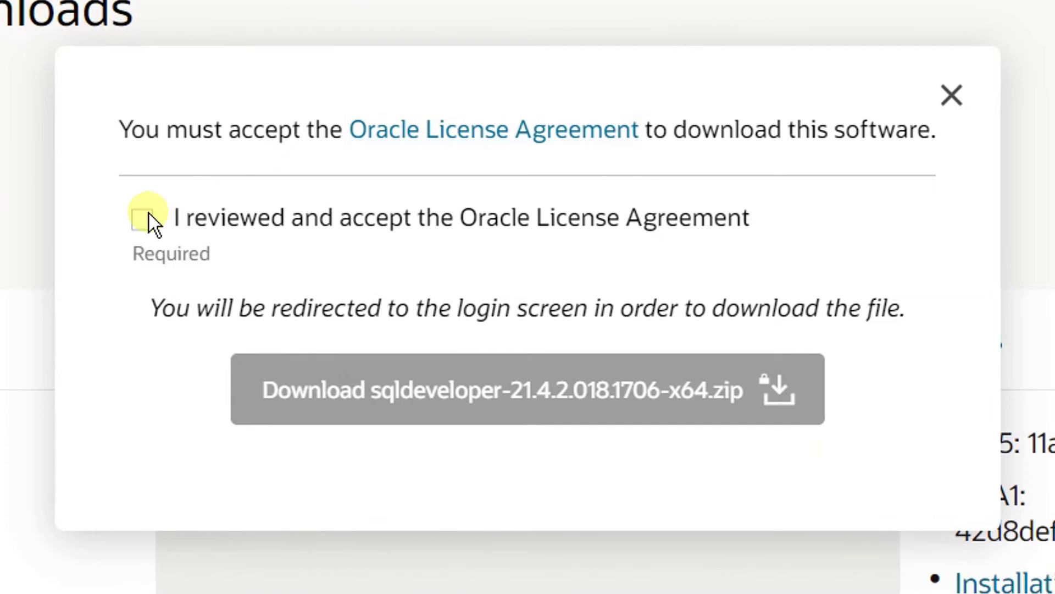
pyautogui.click(142, 227)
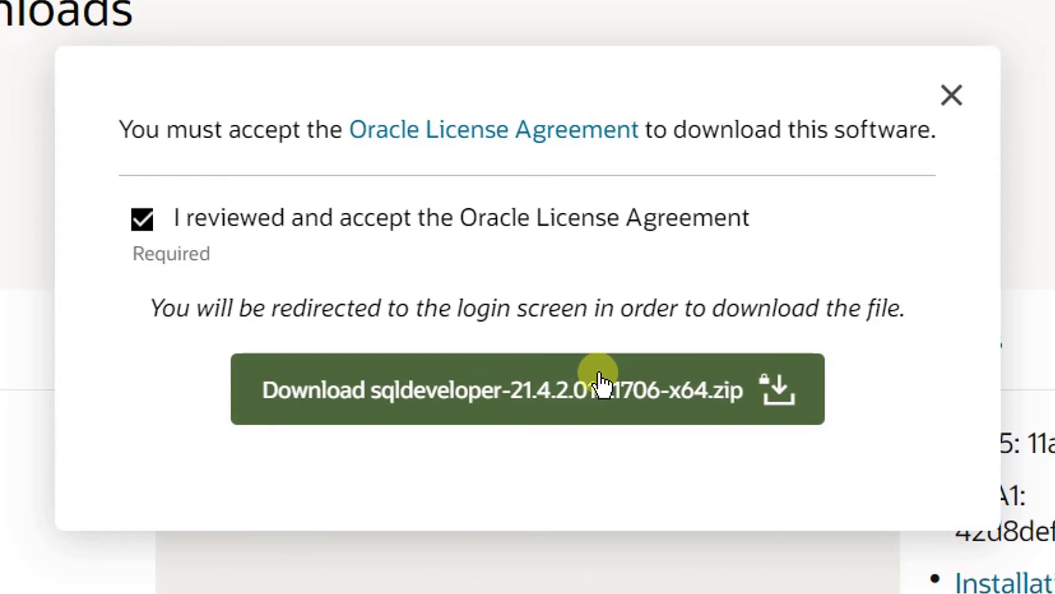
pyautogui.click(494, 396)
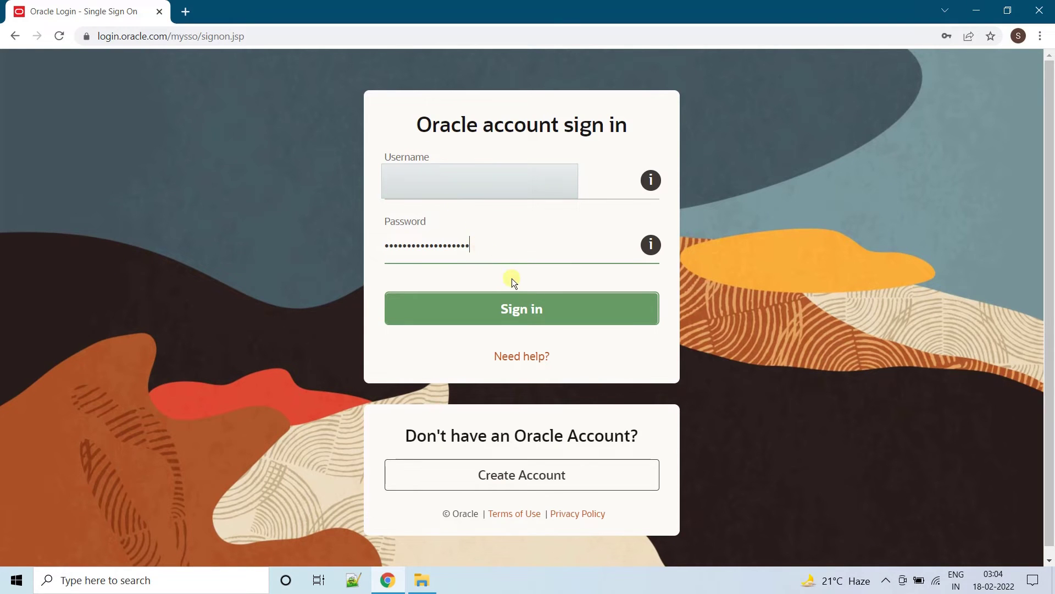
pyautogui.click(516, 316)
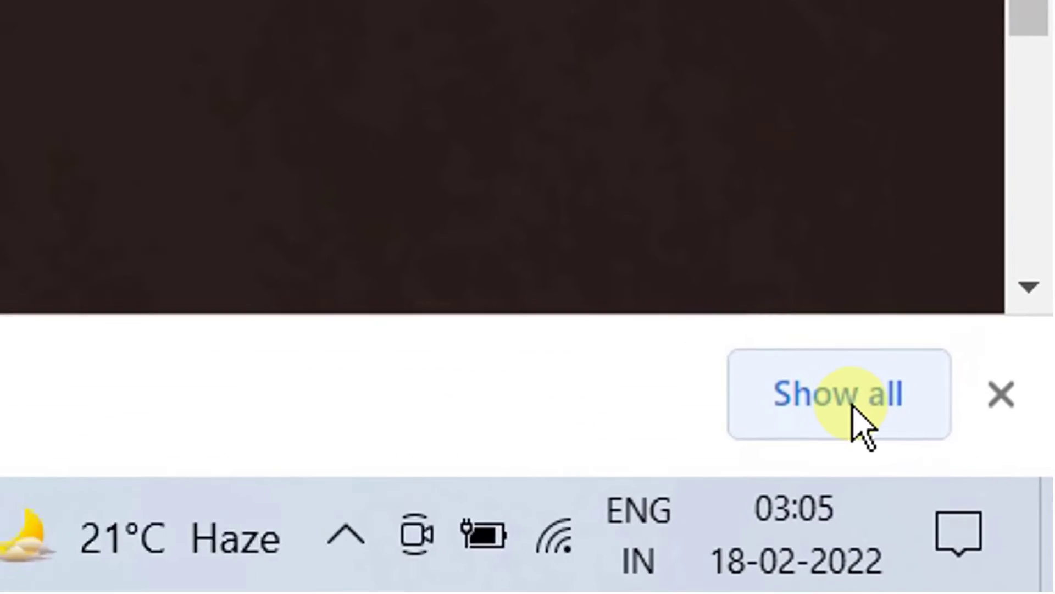
# - Show sqldeveloper-21.4.2.018.1706-x64.zip in its Downloads folder from Chrome's downloads list
pyautogui.click(853, 408)
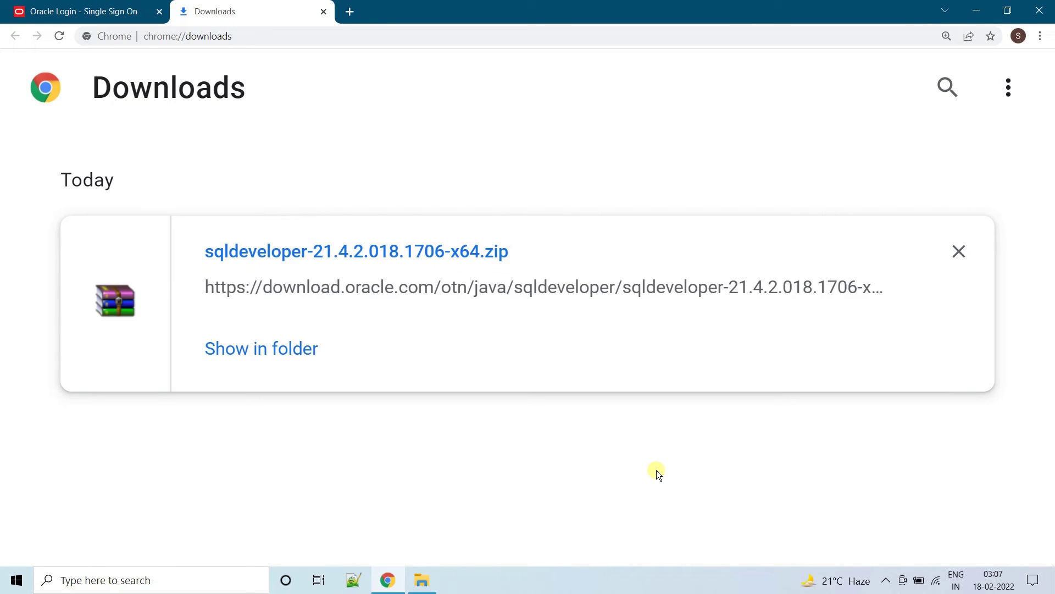
pyautogui.click(272, 351)
# - Extract sqldeveloper-21.4.2.018.1706-x64.zip to its own sqldeveloper-21.4.2.018.1706-x64 folder
pyautogui.click(368, 106)
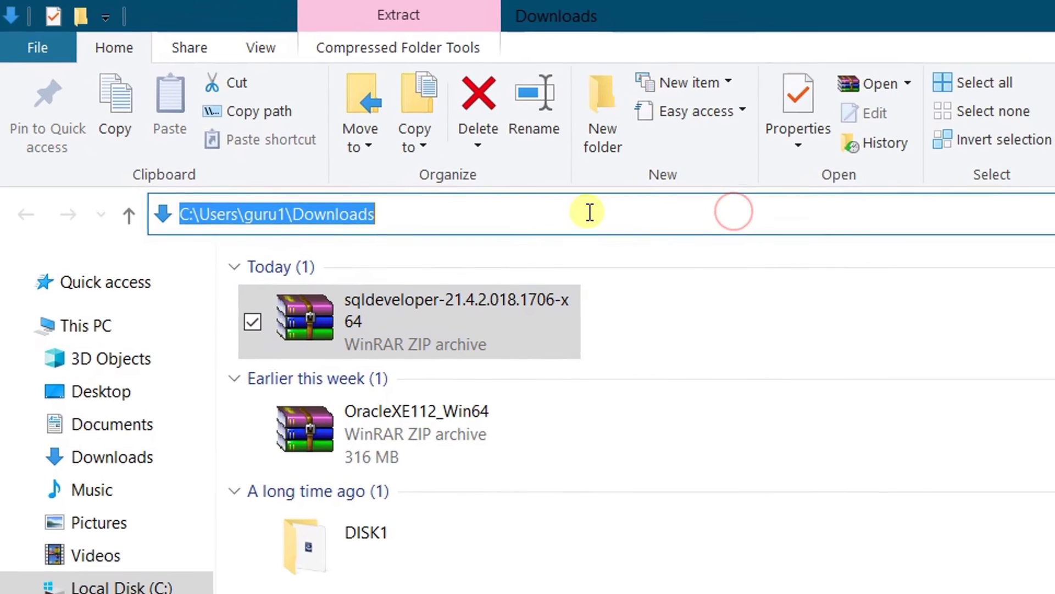
pyautogui.click(685, 324)
pyautogui.click(495, 332)
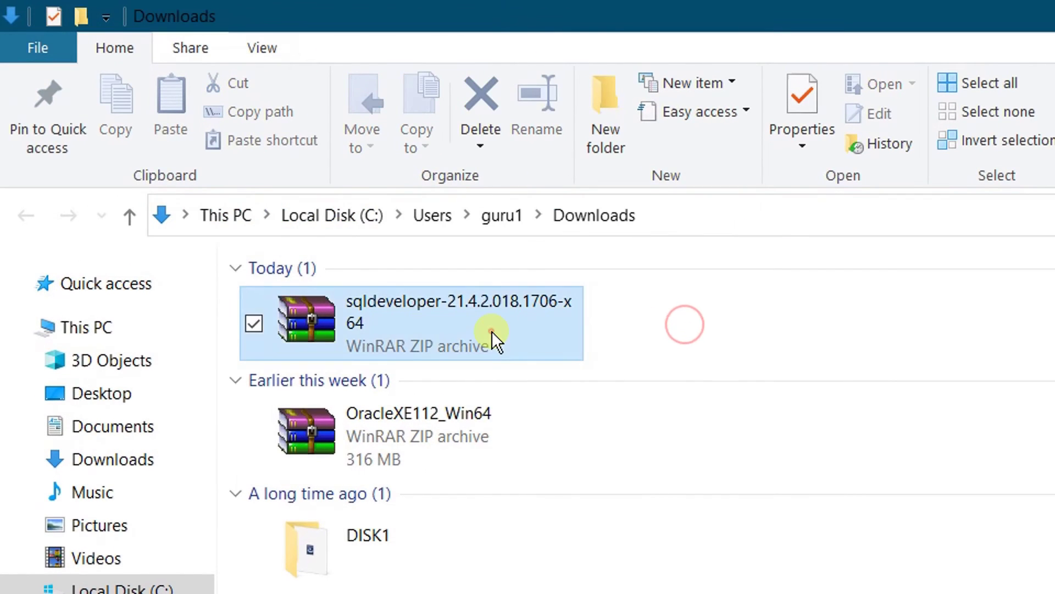
pyautogui.click(543, 322)
pyautogui.rightClick(543, 322)
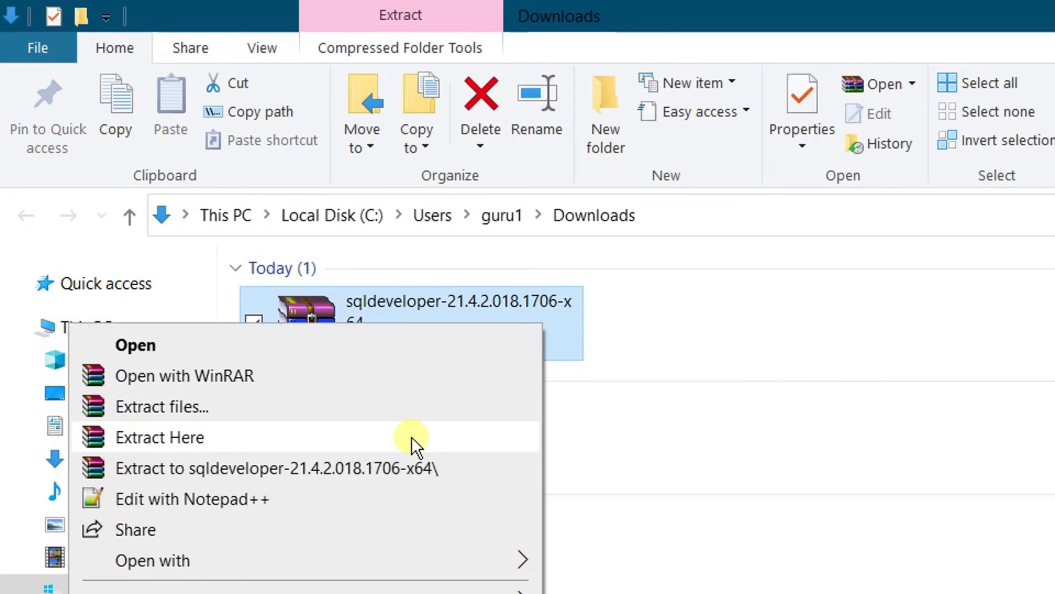
pyautogui.click(386, 464)
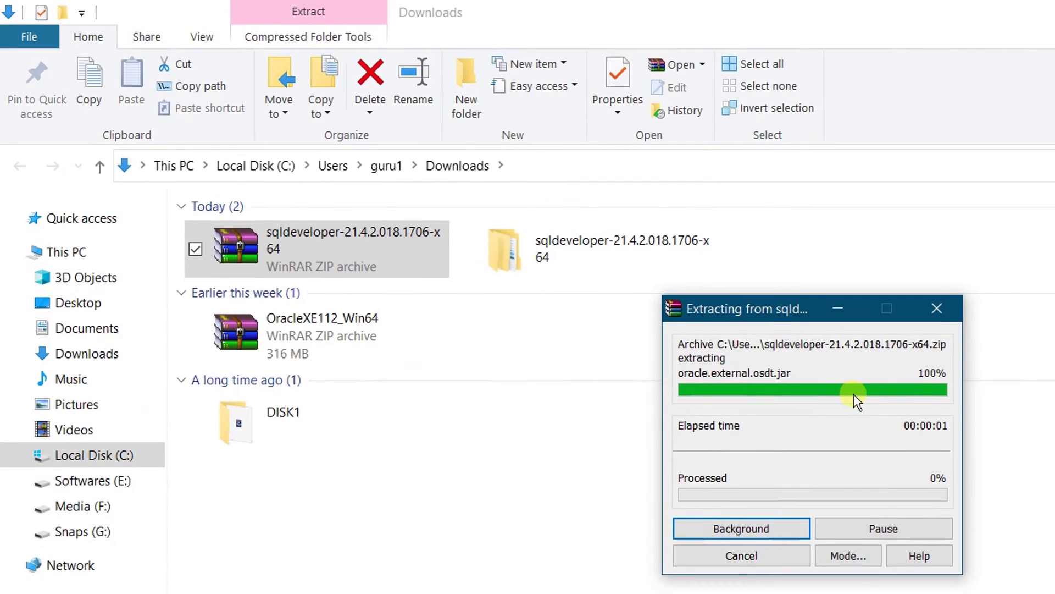
# - Open the extracted folder and its inner sqldeveloper subfolder
pyautogui.click(597, 242)
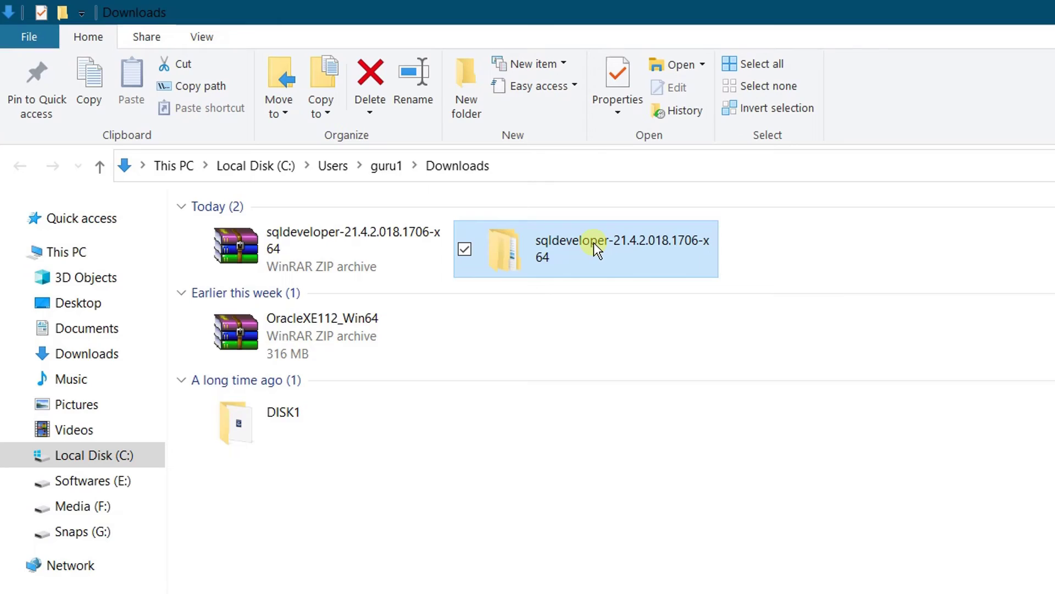
pyautogui.doubleClick(593, 242)
pyautogui.doubleClick(589, 240)
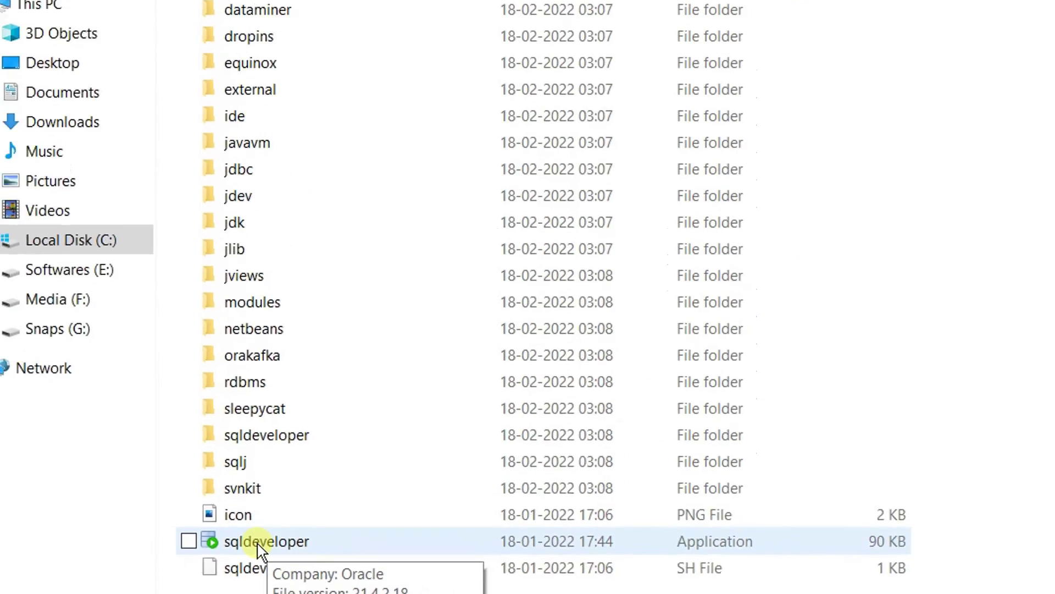
# - Launch sqldeveloper.exe, bypassing the Microsoft-verified app warning with Install anyway
pyautogui.rightClick(260, 547)
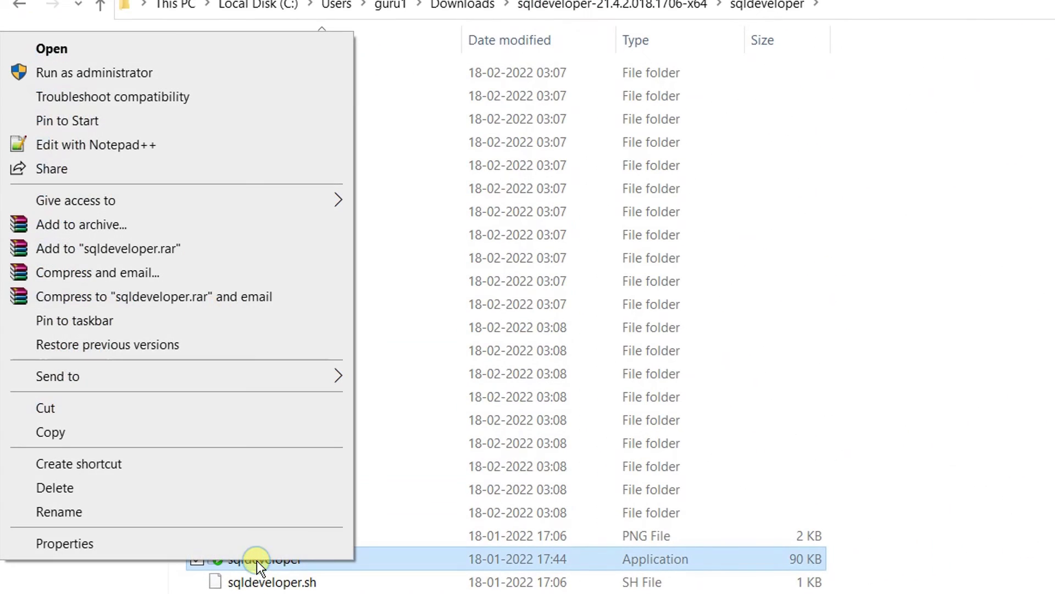
pyautogui.click(83, 56)
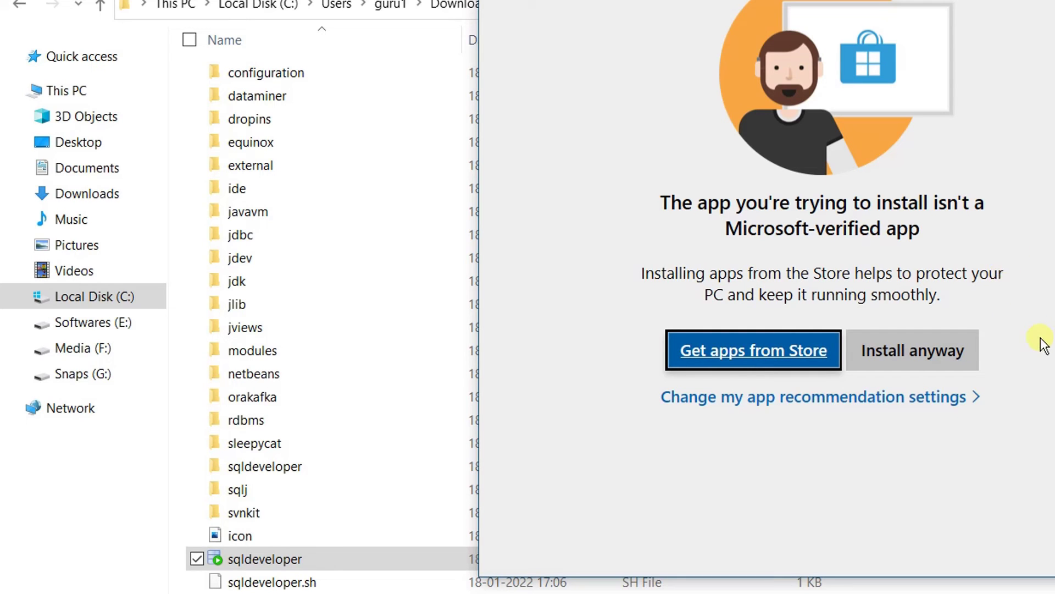
pyautogui.click(908, 363)
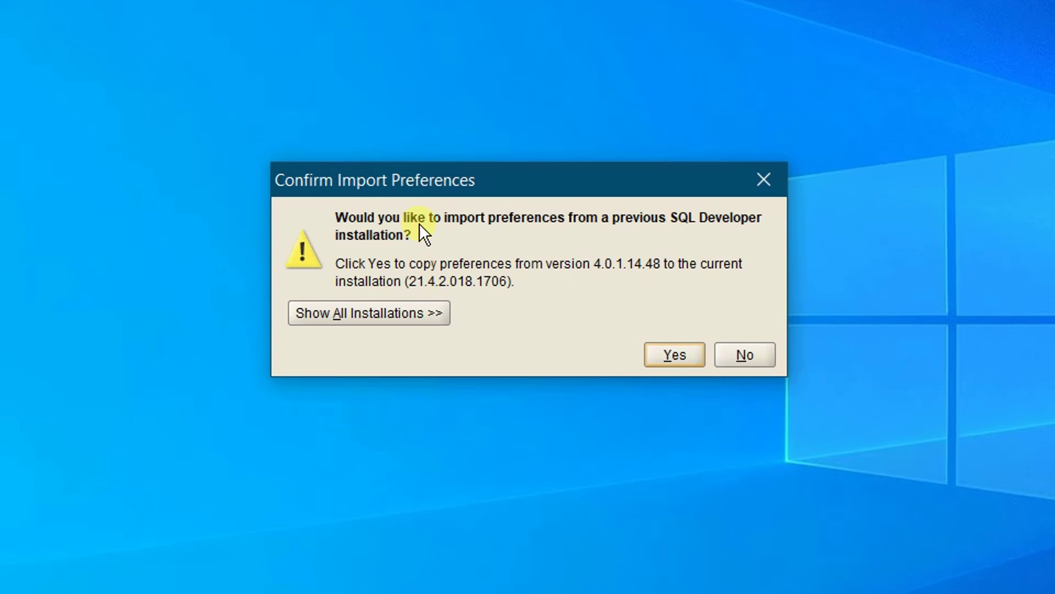
# - Decline importing preferences from version 4.0.1.14.48 and acknowledge the Oracle Usage Tracking notice
pyautogui.click(751, 356)
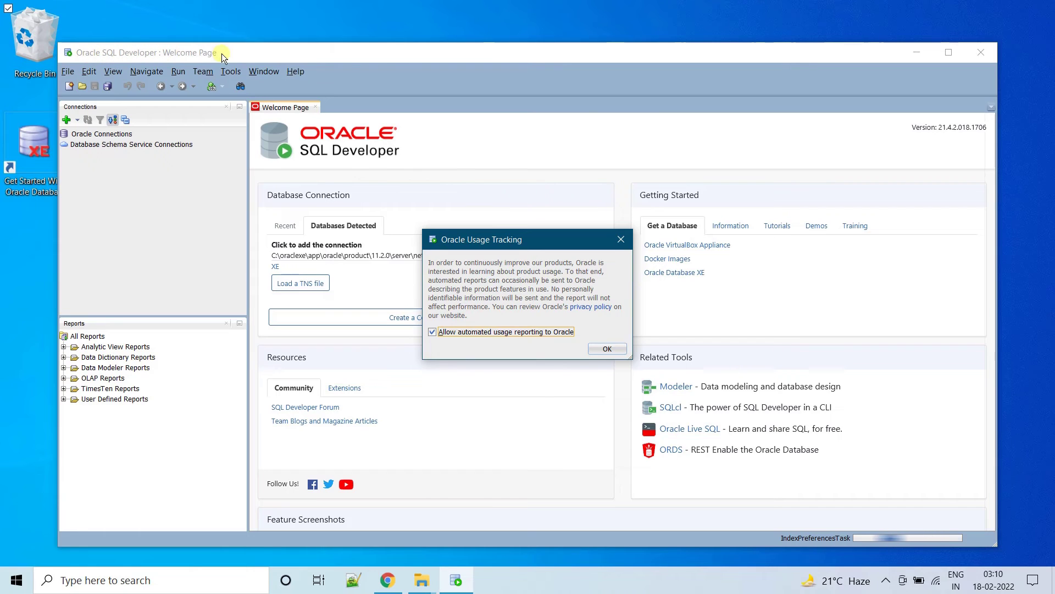
pyautogui.click(609, 349)
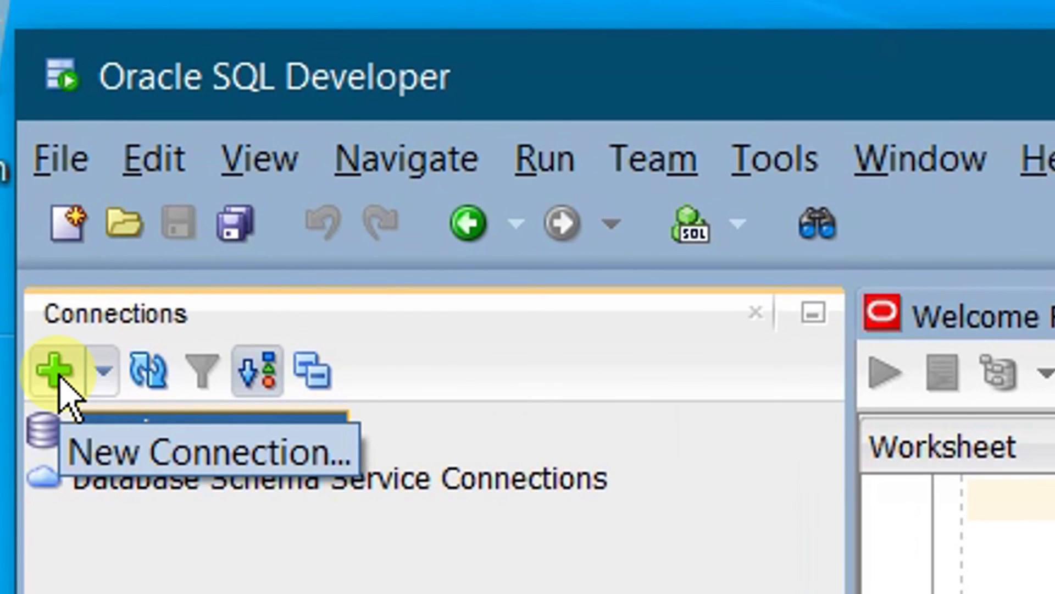
# - Create the 'system' connection for user system on localhost:1521/xe with its password, test it and connect
pyautogui.click(58, 377)
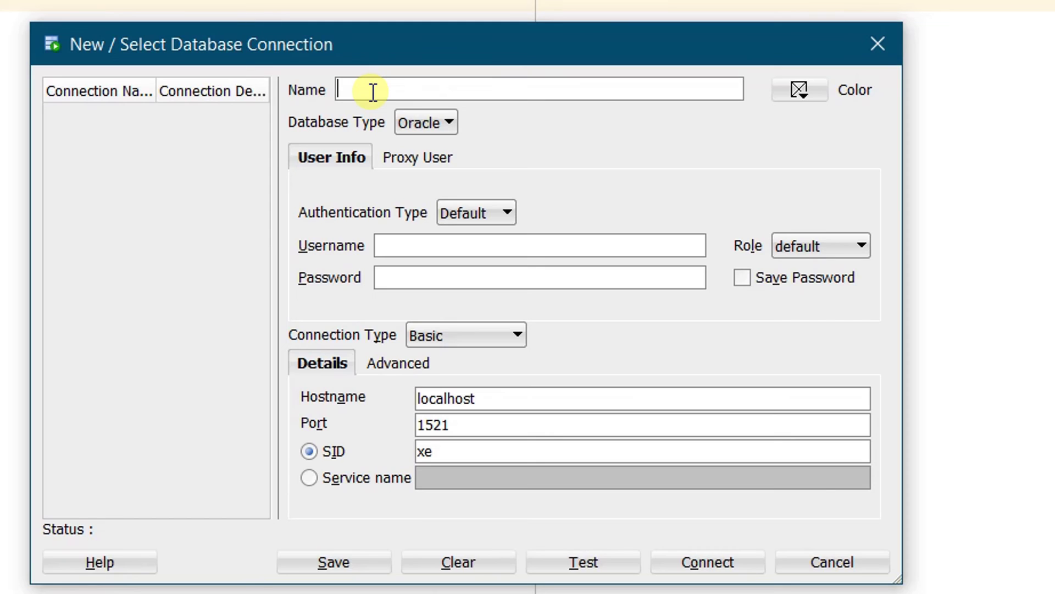
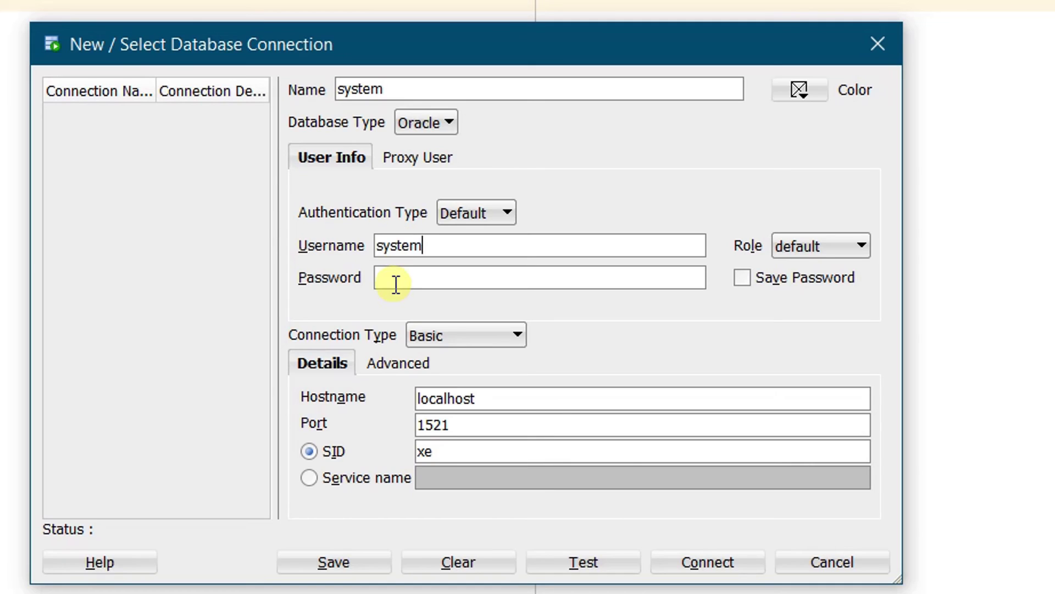
pyautogui.click(396, 284)
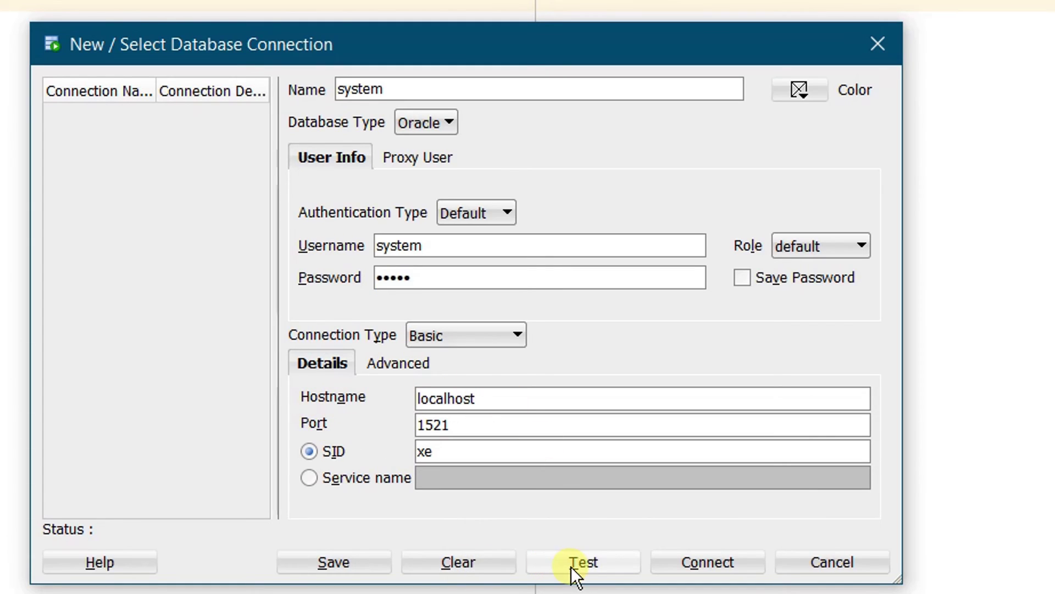
pyautogui.click(591, 560)
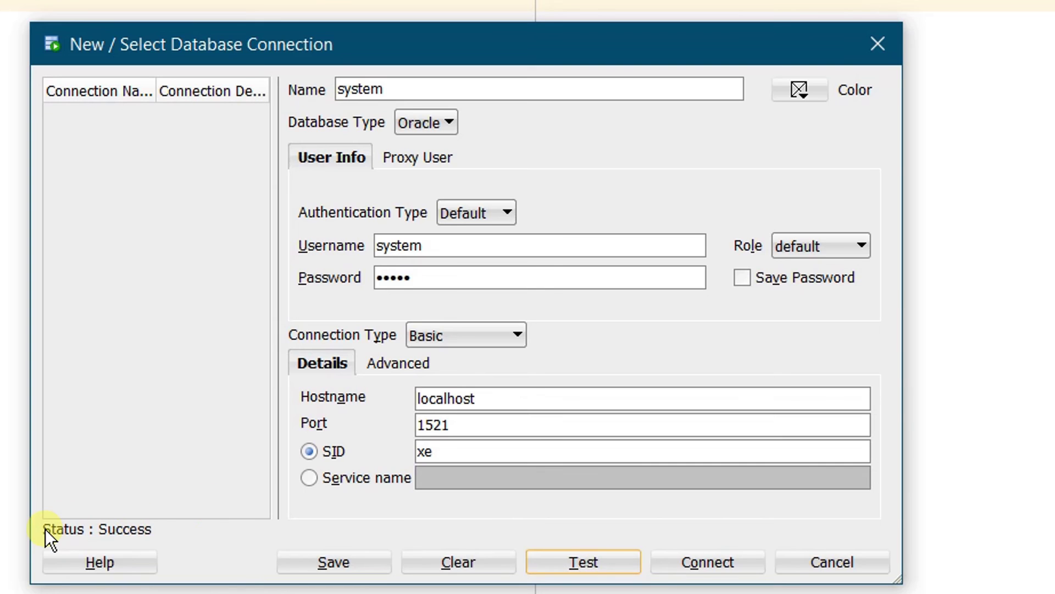
pyautogui.click(702, 561)
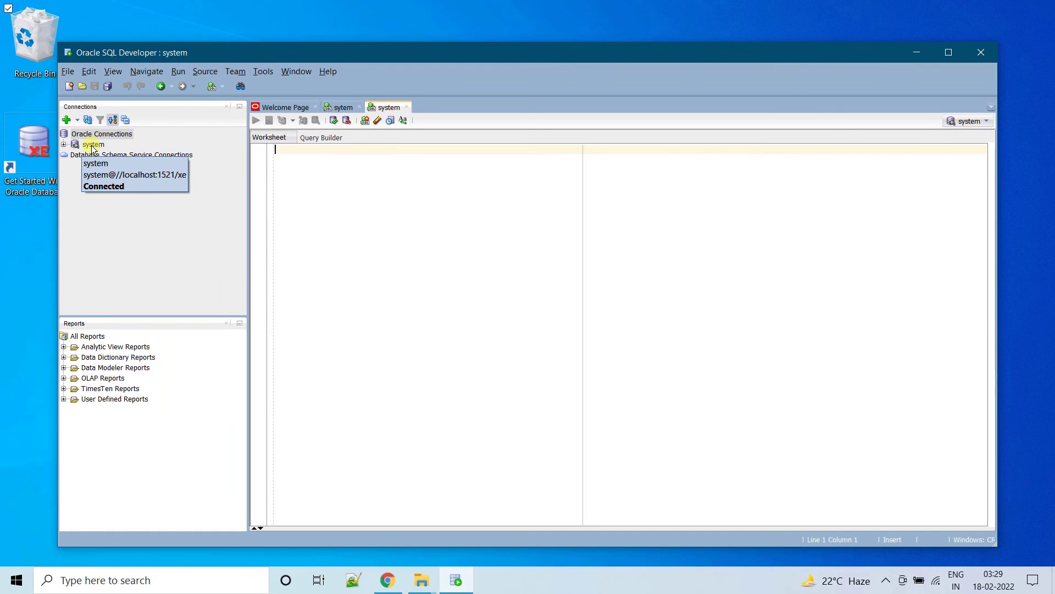
# - Run an ALTER USER statement in the system worksheet that unlocks hr and resets its password
pyautogui.click(510, 218)
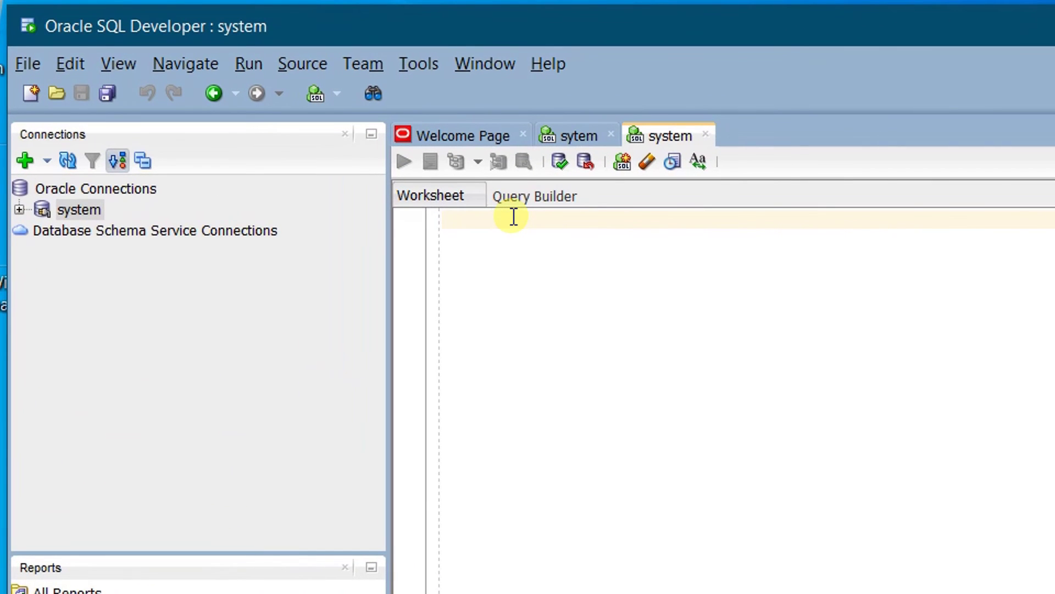
pyautogui.write('alter user hr identified by hr account unlock;')
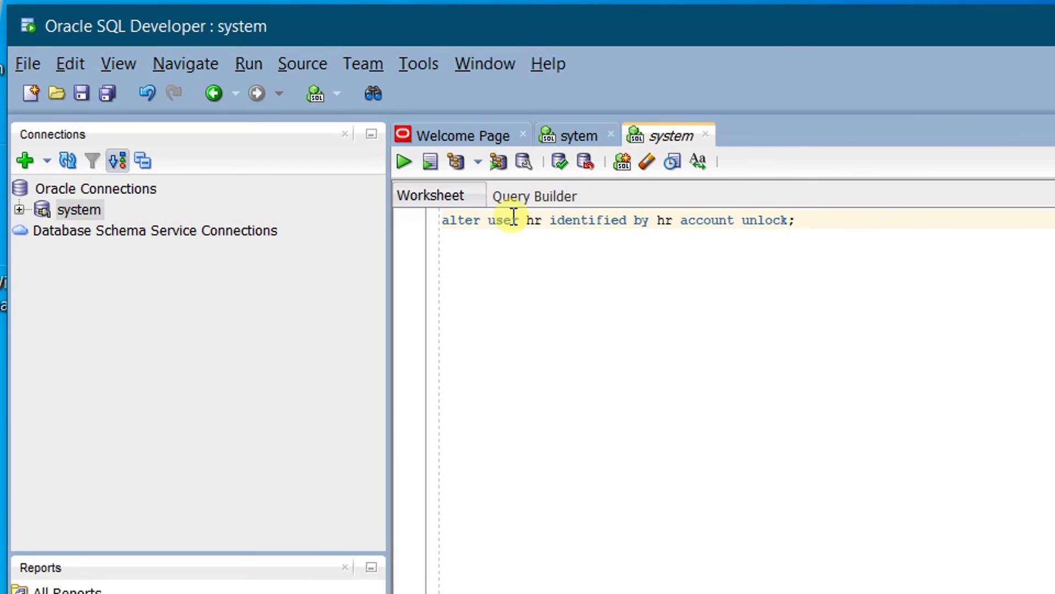
pyautogui.press('F5')
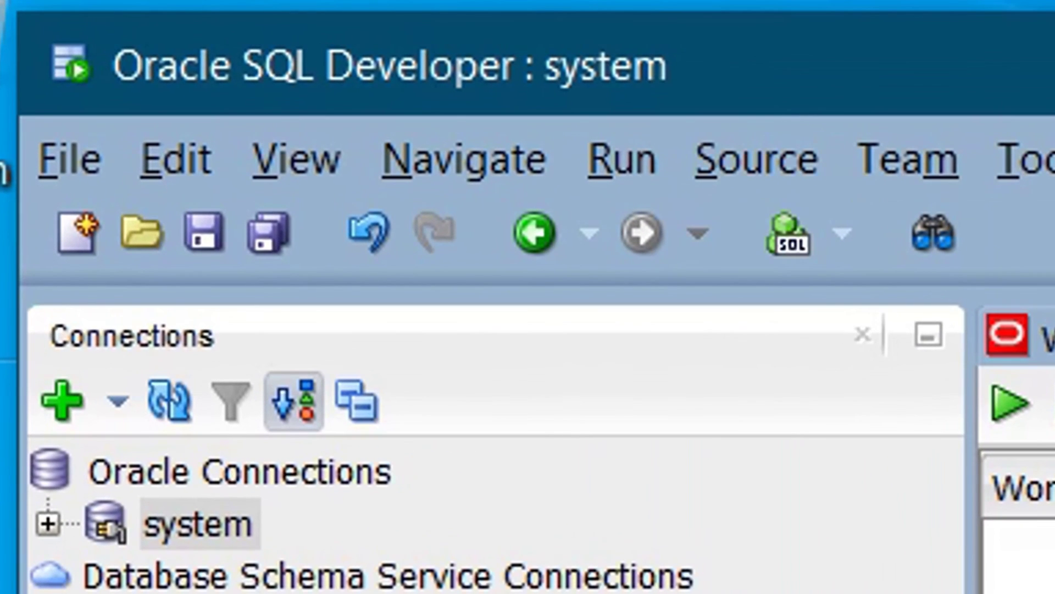
# - Create the 'hr' connection for user hr with its password, test it and connect
pyautogui.click(61, 407)
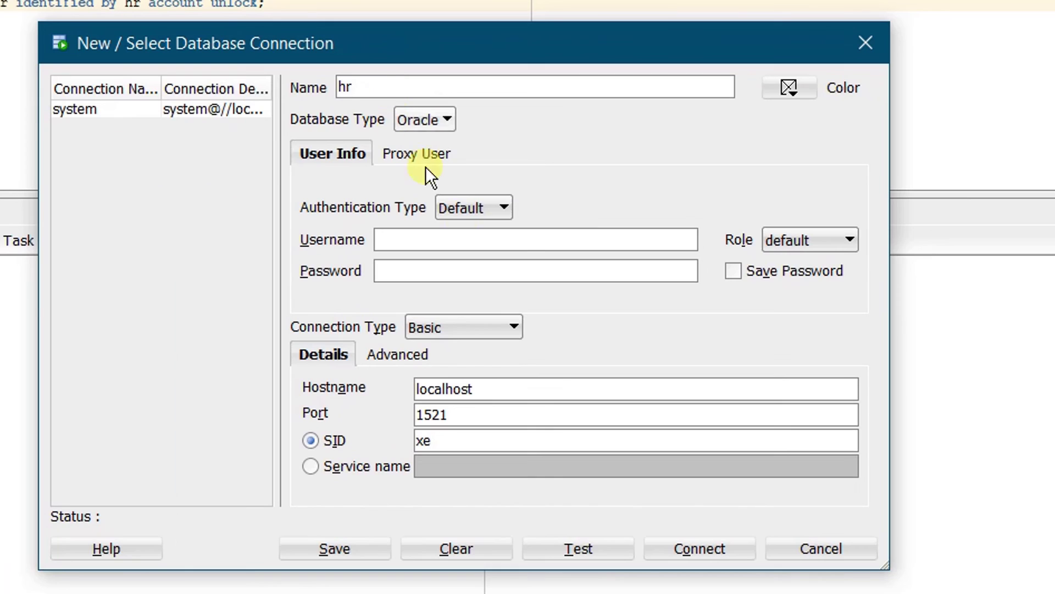
pyautogui.write('hr')
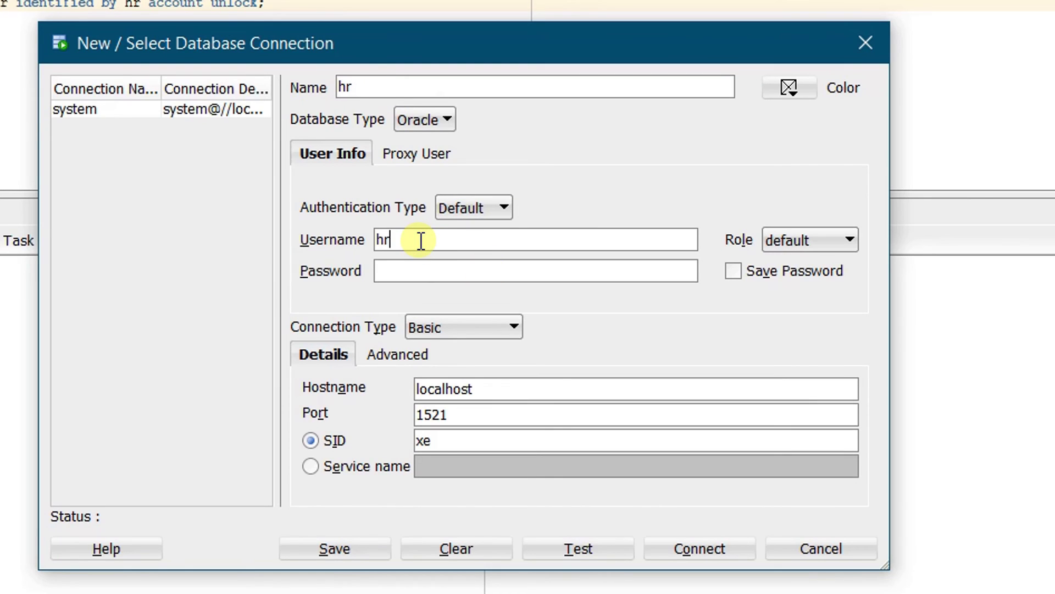
pyautogui.press('Tab')
pyautogui.click(429, 273)
pyautogui.write('h')
pyautogui.click(573, 546)
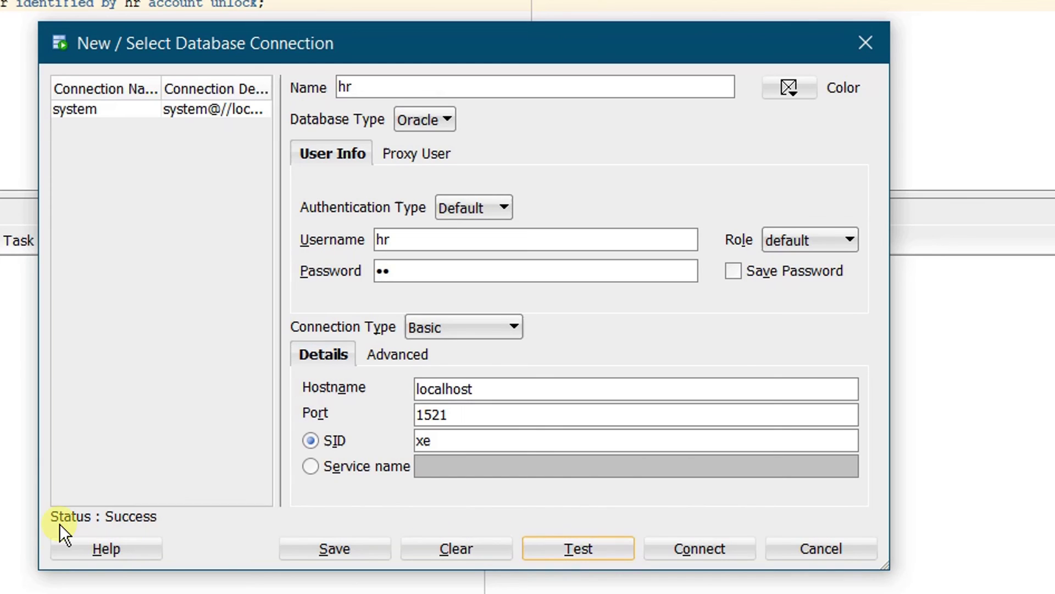
pyautogui.click(694, 549)
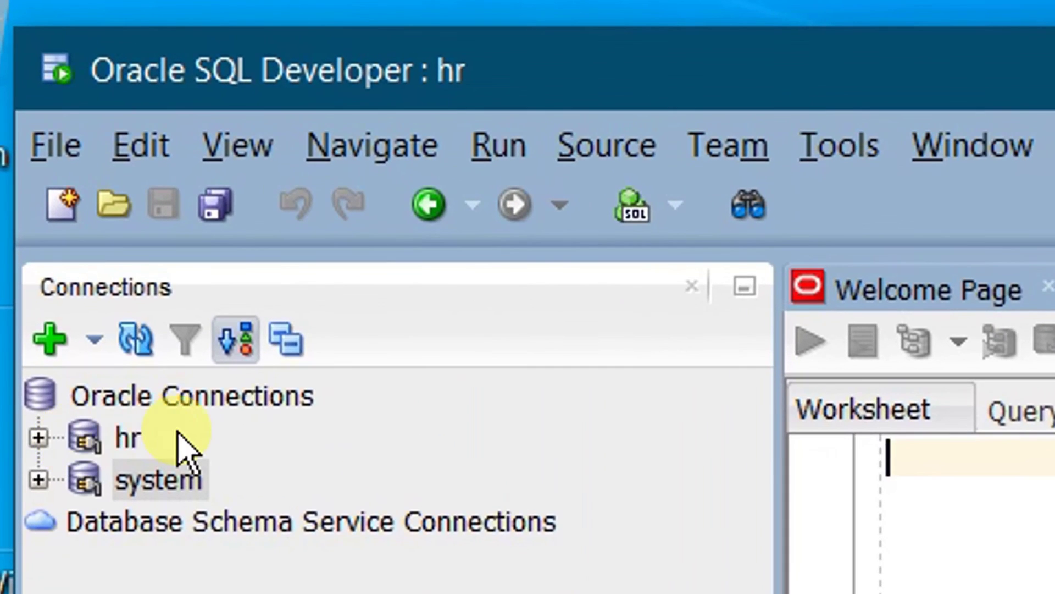
# - Run 'select * from tab' in the hr worksheet to list the schema's tables
pyautogui.click(310, 158)
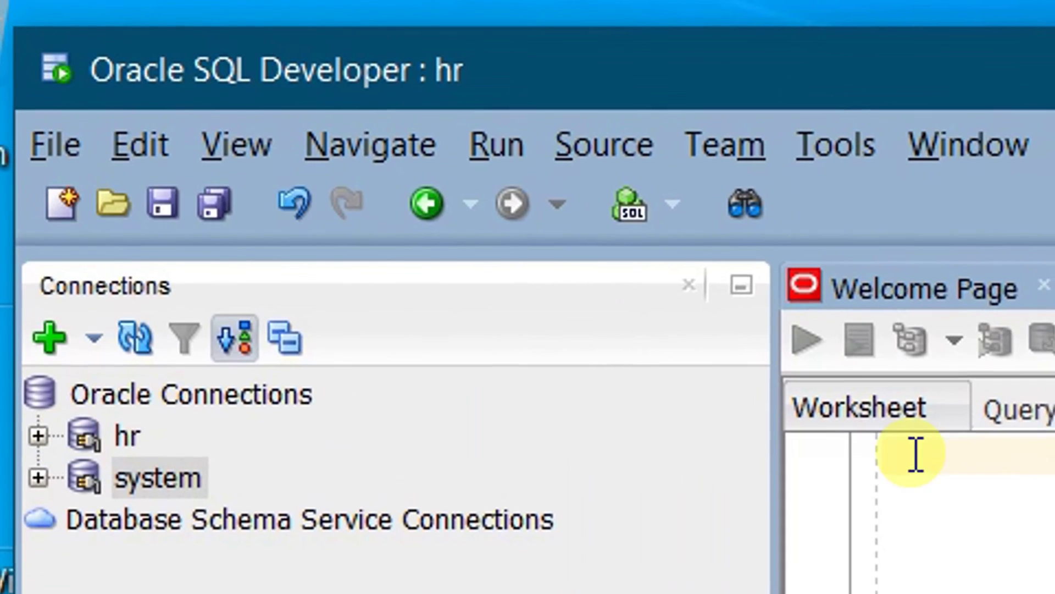
pyautogui.write('se')
pyautogui.write('lec')
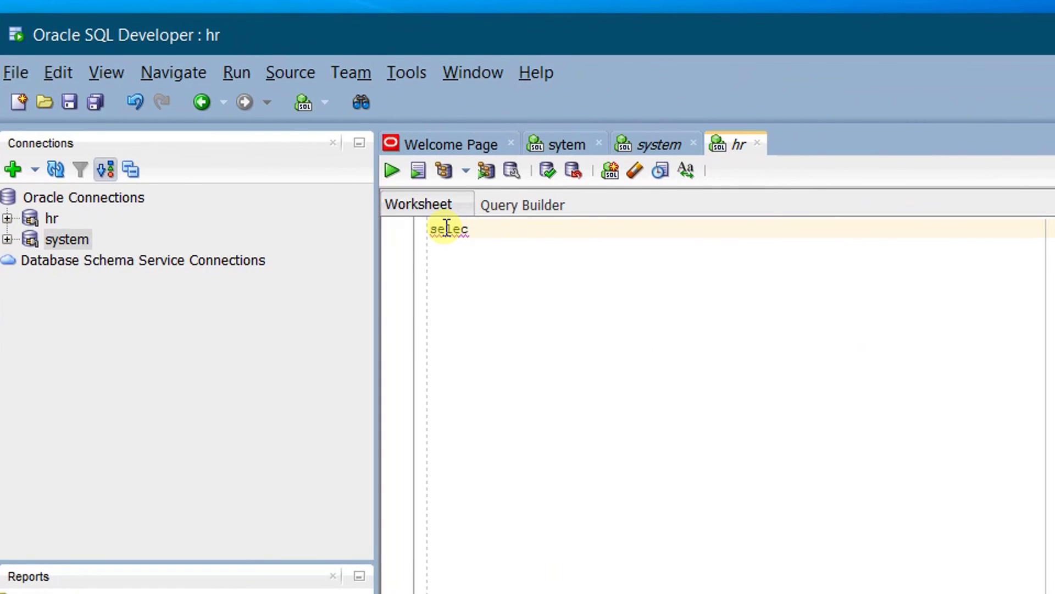
pyautogui.write('t * from tab;')
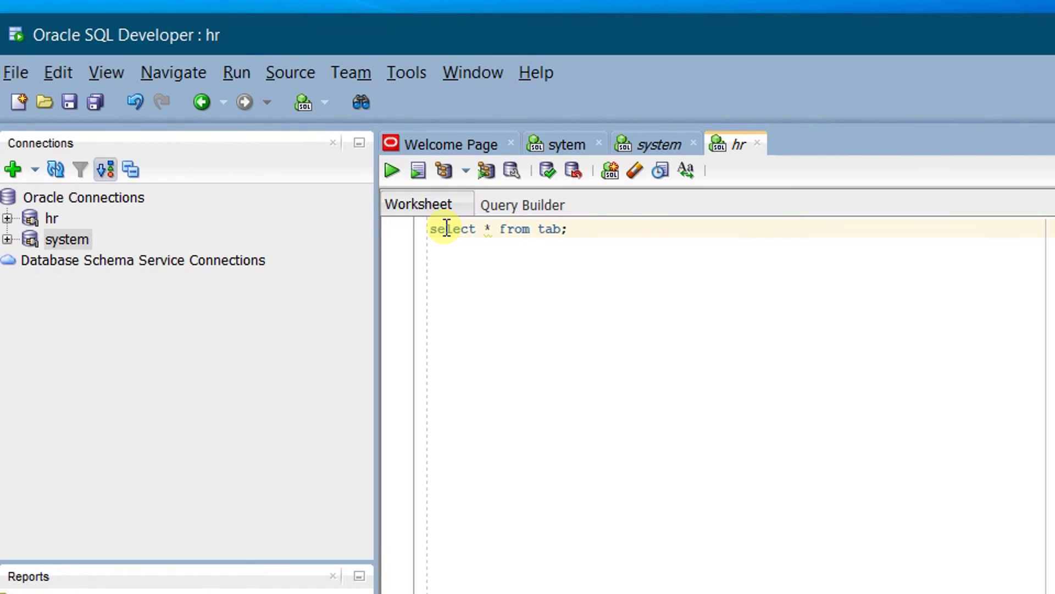
pyautogui.hotkey('ctrl', 'Return')
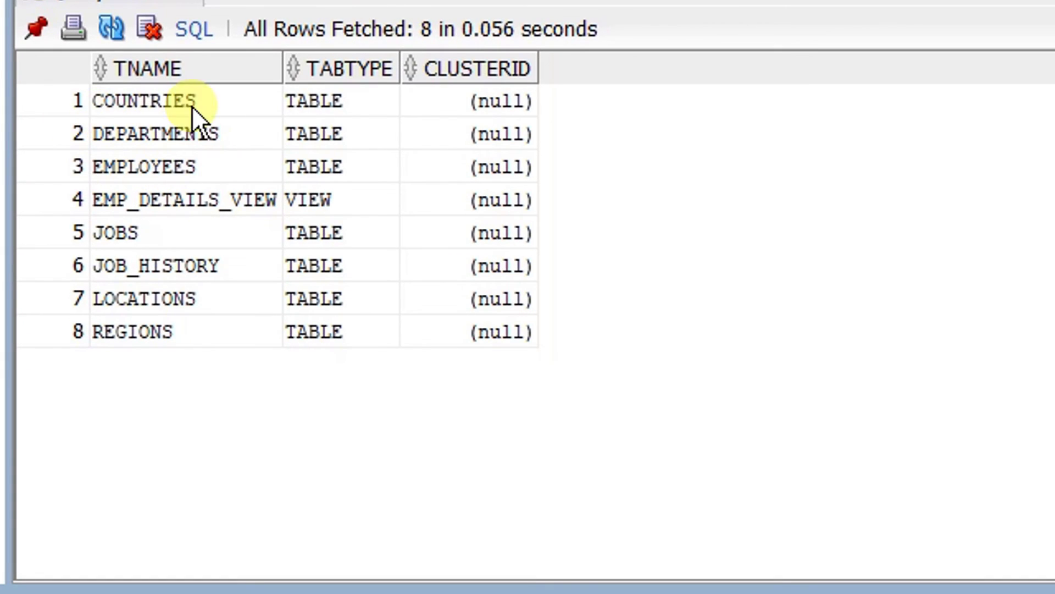